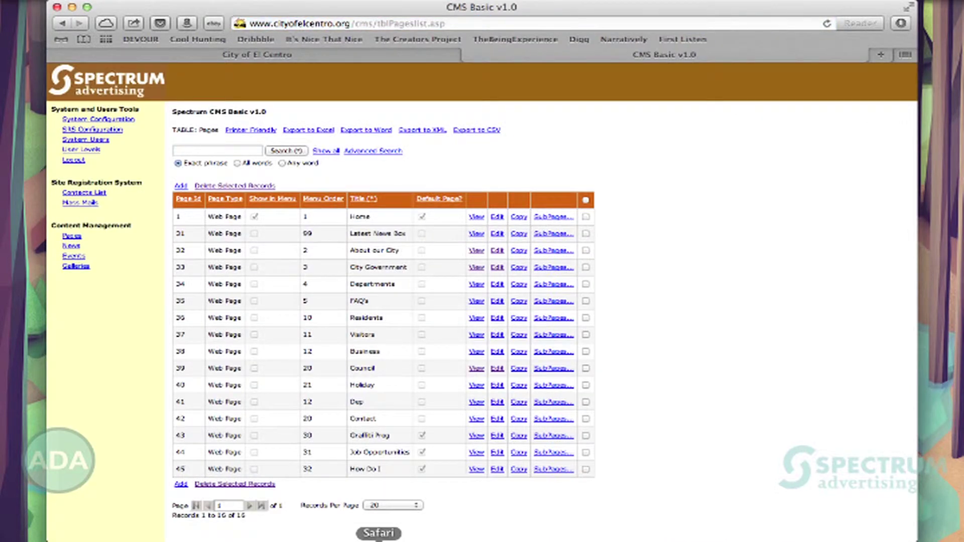
- Open the City Council page on the public El Centro website and examine its group photo
left_click(239, 57)
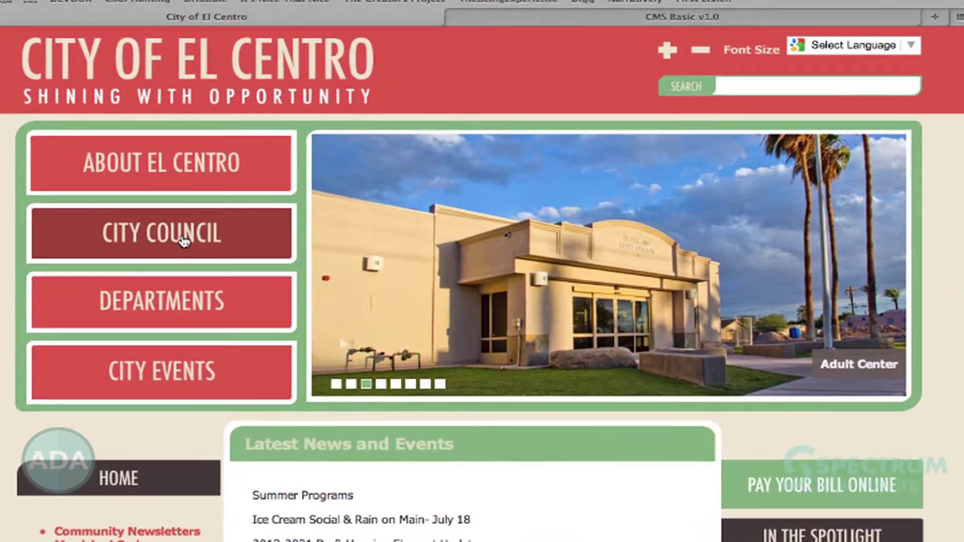
left_click(237, 240)
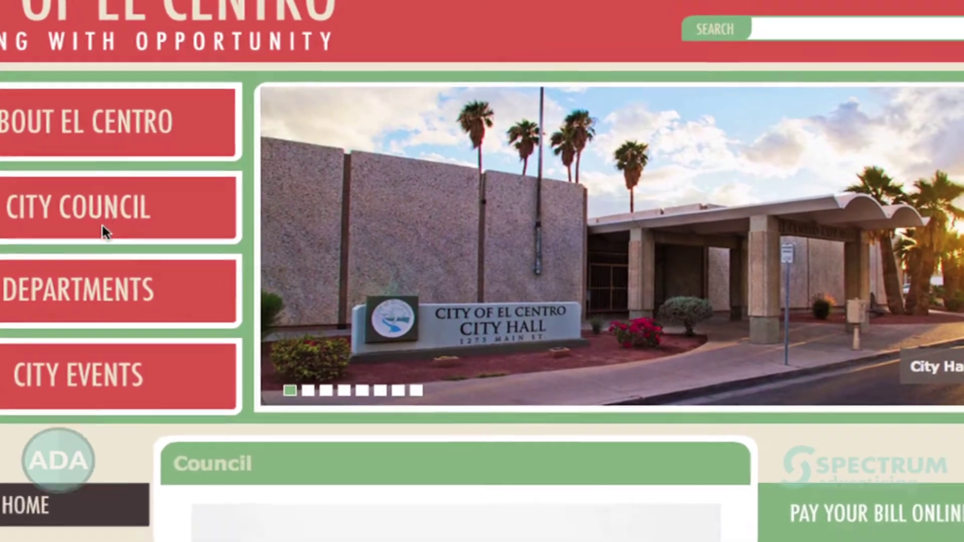
scroll(100, 224, "down", 5)
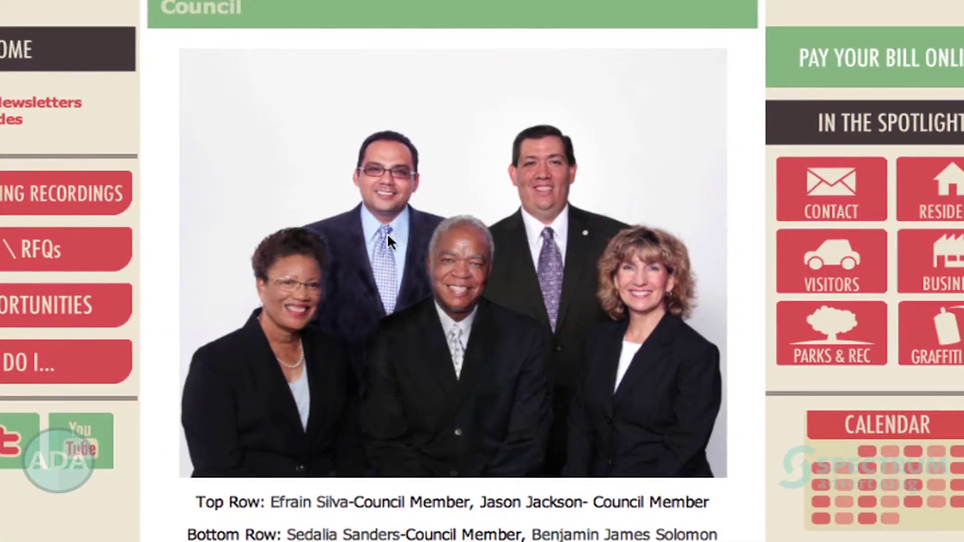
scroll(439, 225, "down", 2)
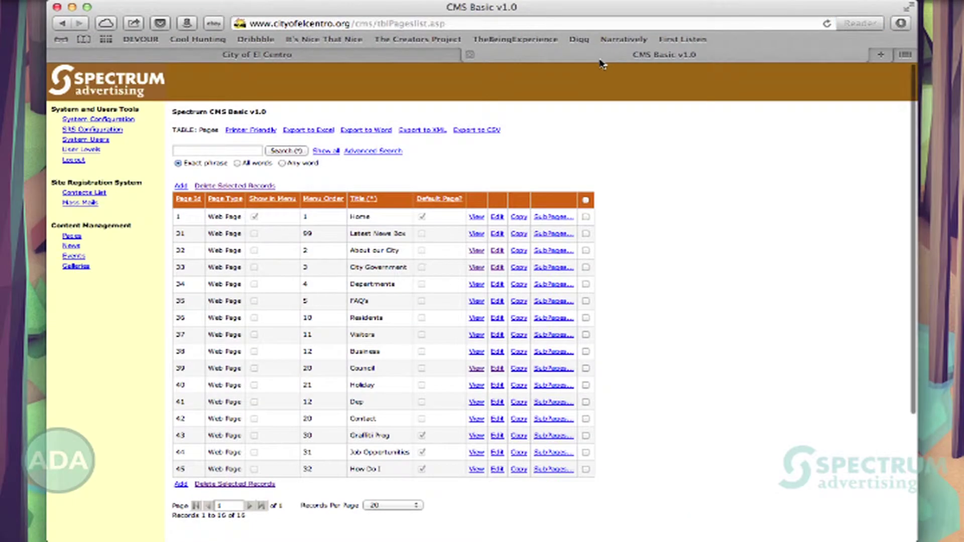
- Open the Council page record for editing in the CMS and bring up the group photo's image properties
scroll(370, 316, "down", 3)
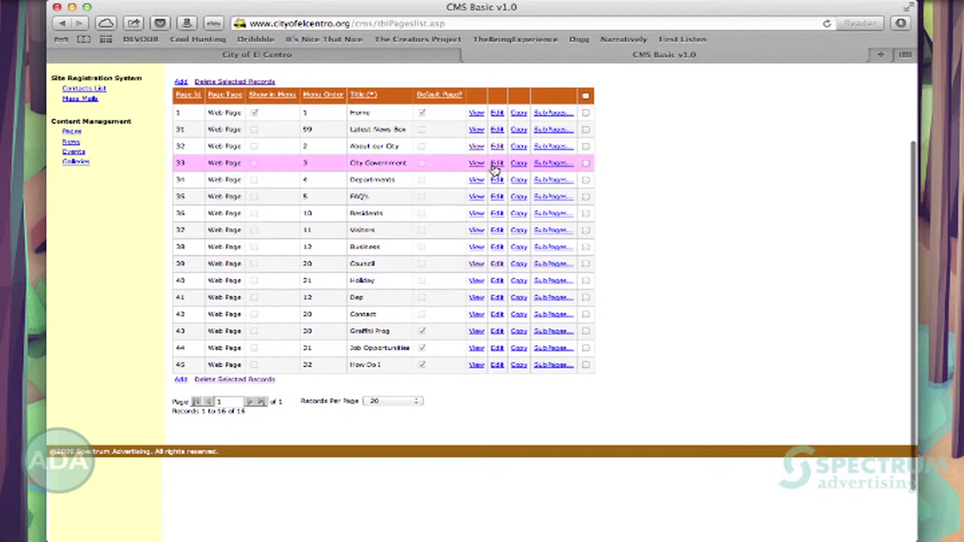
left_click(497, 264)
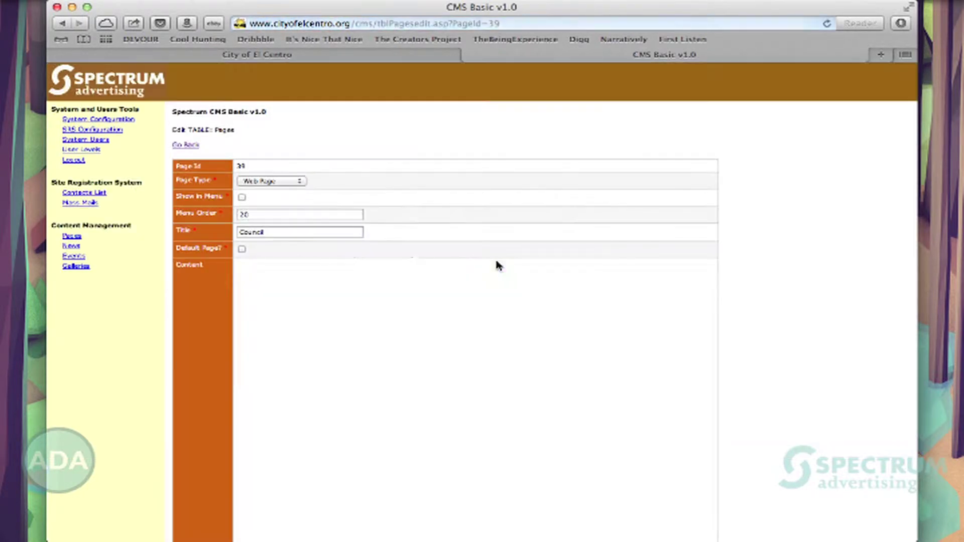
scroll(489, 301, "down", 3)
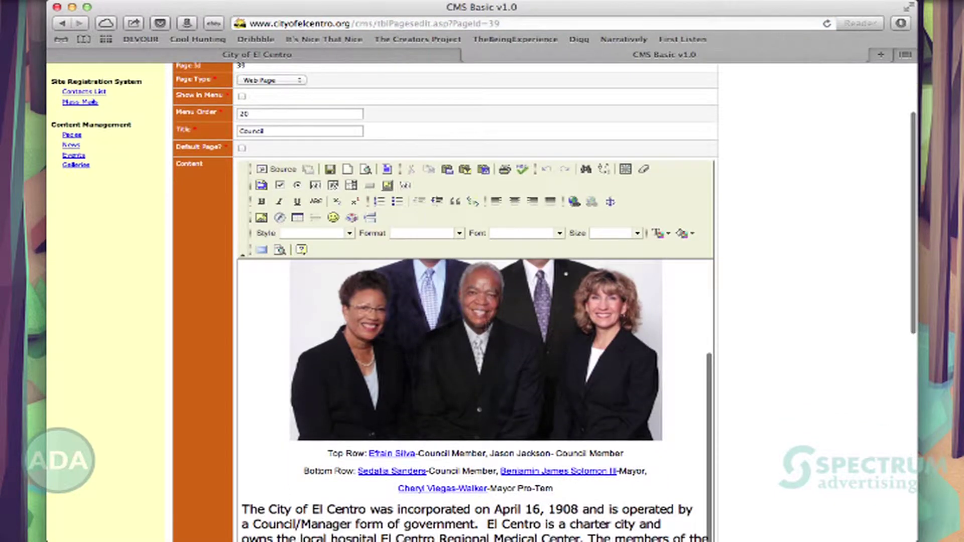
right_click(487, 359)
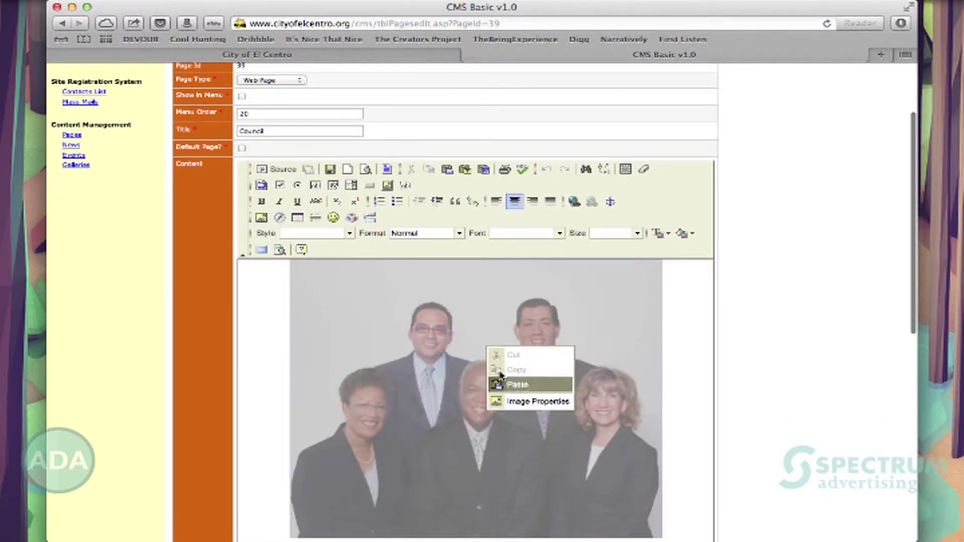
left_click(534, 402)
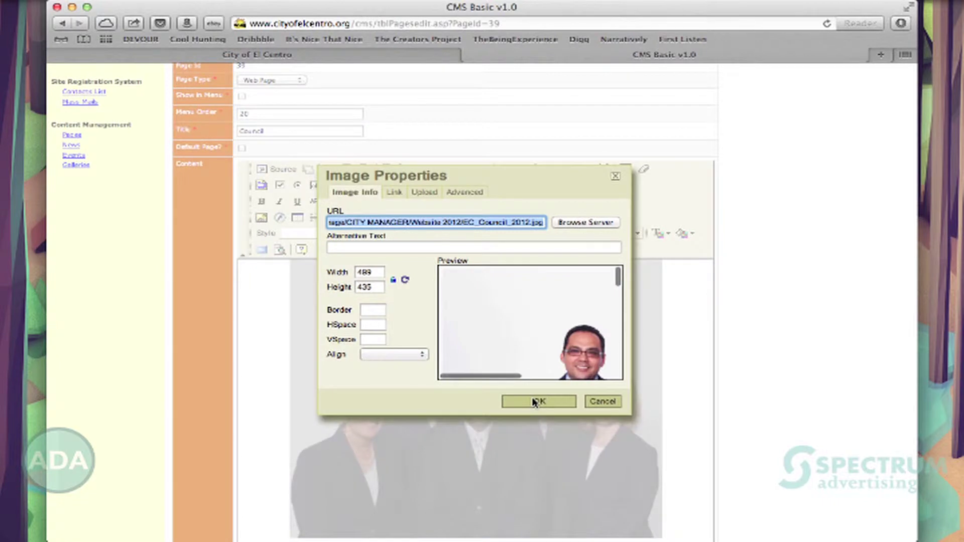
- Set the group photo's alternative text to "City Council Members"
left_click(402, 248)
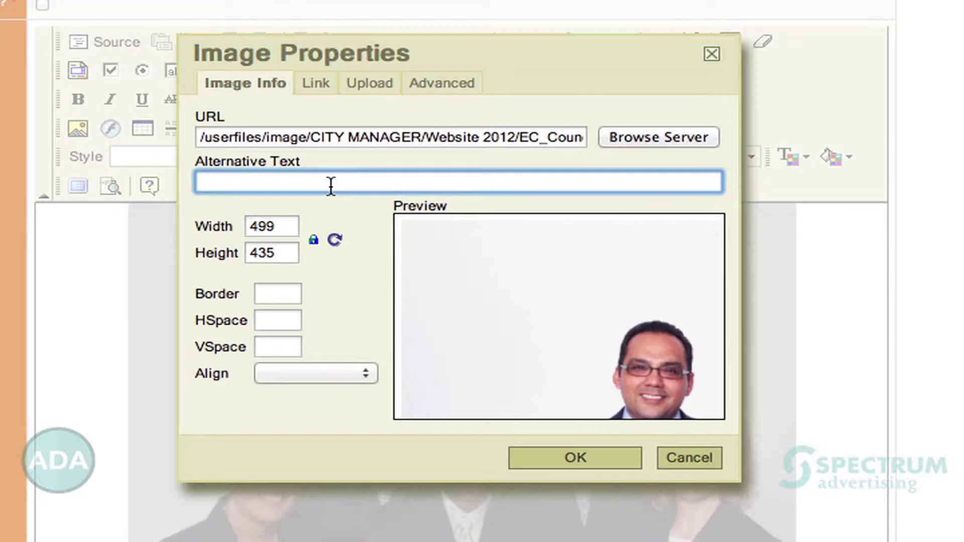
type("City Council Meb")
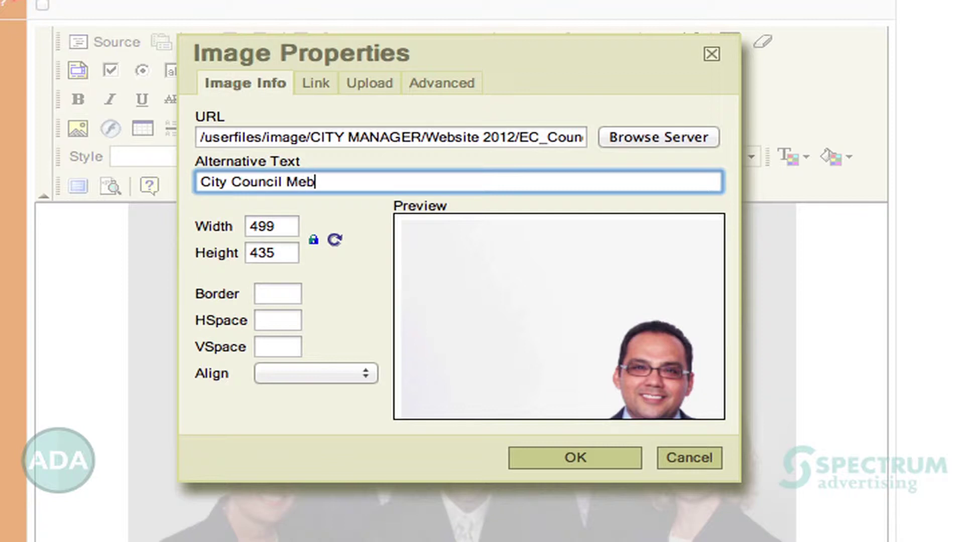
key("BackSpace")
type("mbers")
- Enter "city council members" as the photo's long description URL and apply the image properties
left_click(450, 88)
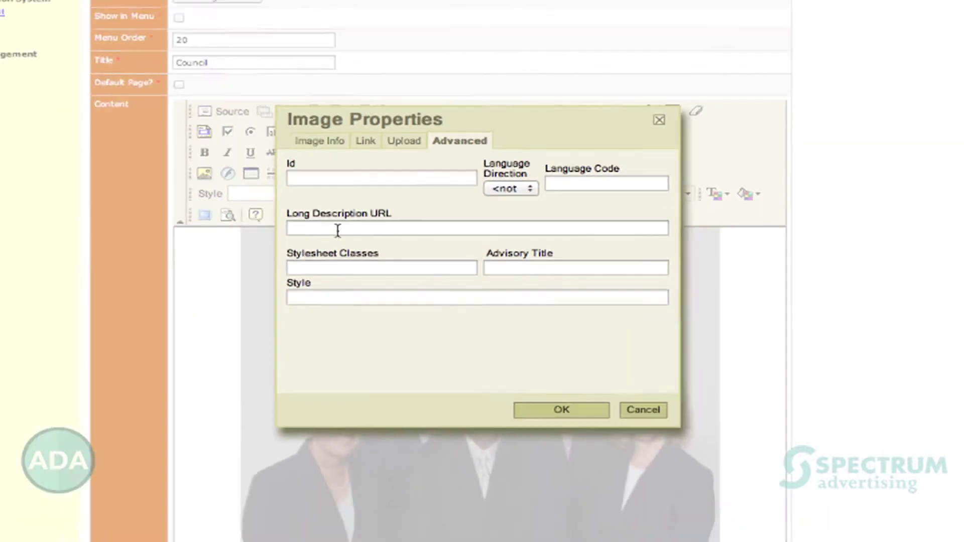
left_click(264, 206)
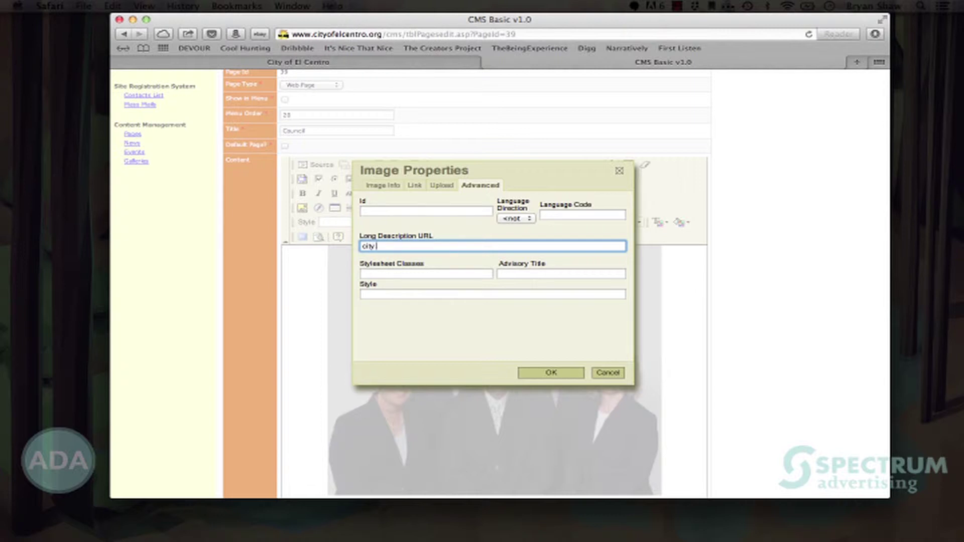
type("city council members")
left_click(549, 372)
- Save the edited Council page and reload the public City Council page
scroll(541, 374, "down", 2)
scroll(542, 374, "down", 10)
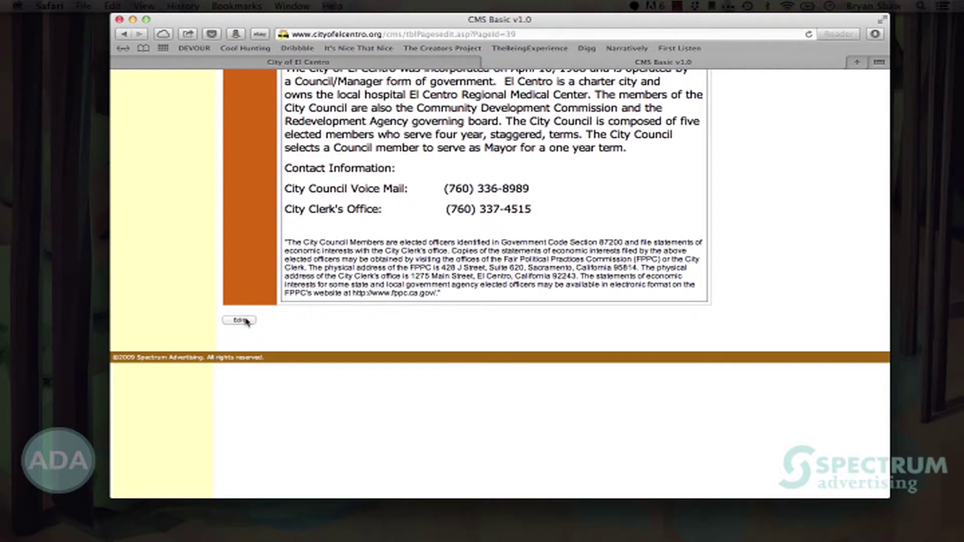
left_click(246, 321)
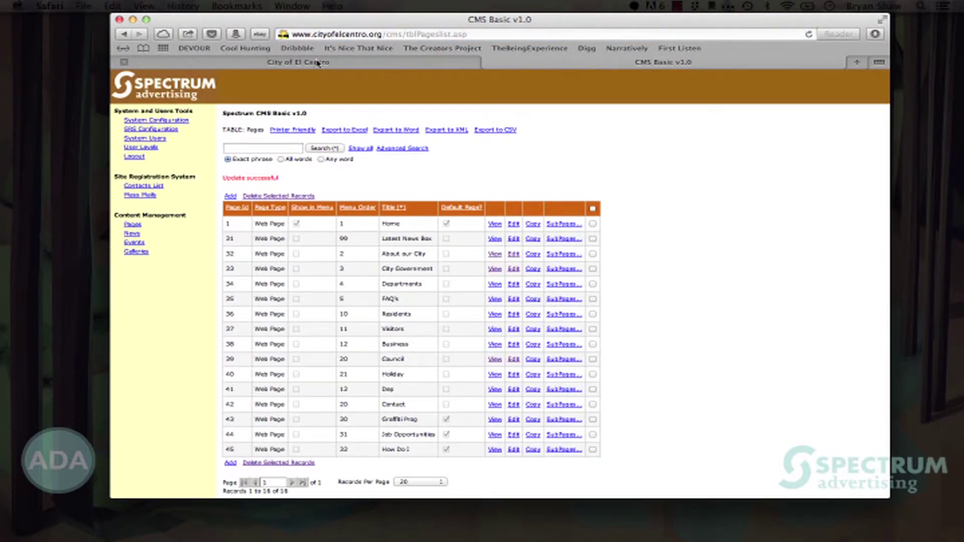
left_click(317, 62)
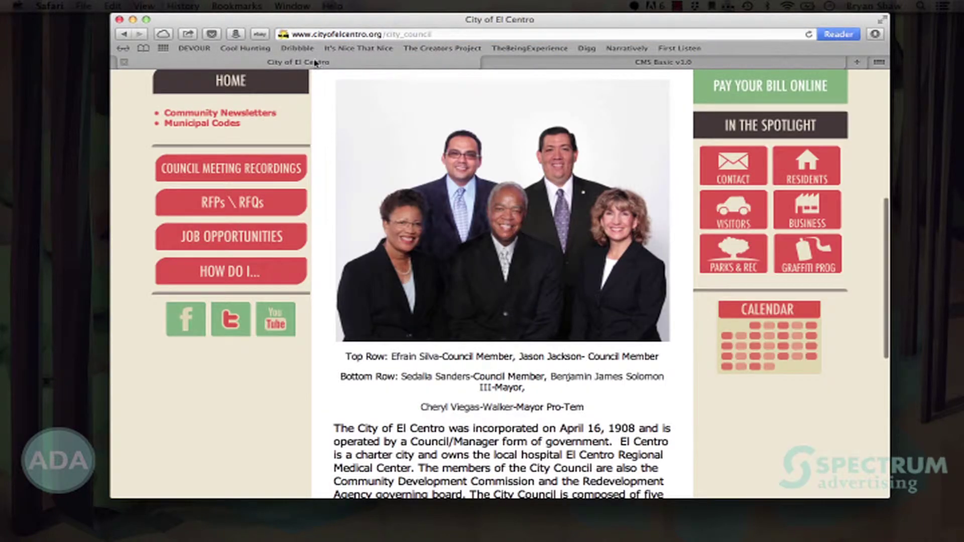
left_click(809, 35)
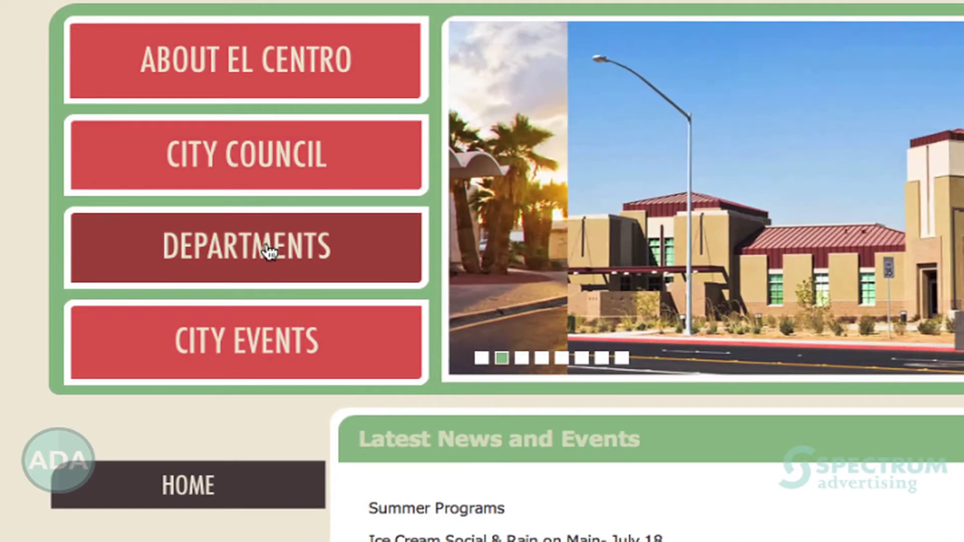
- Open the public Departments page and examine its list of department links, including Building & Safety Division
left_click(266, 244)
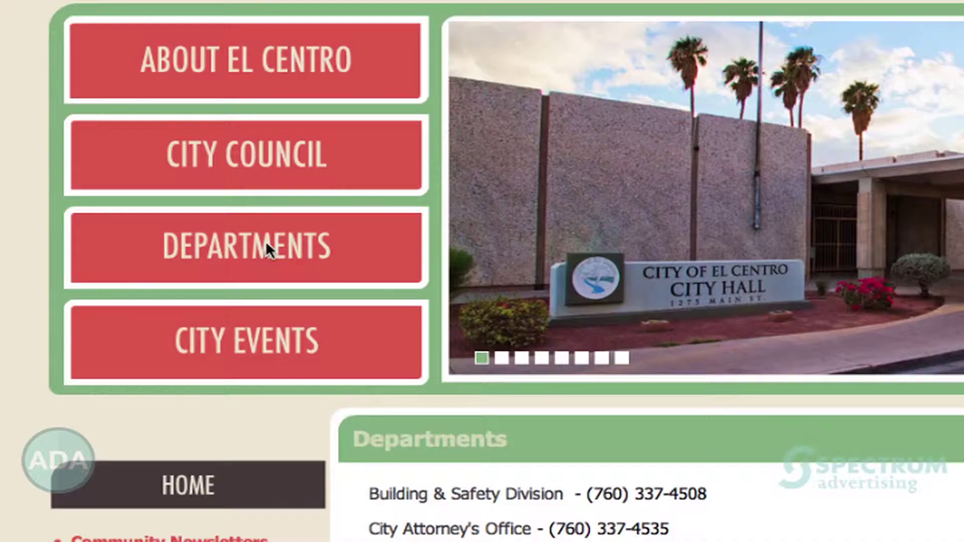
scroll(267, 244, "down", 4)
scroll(267, 246, "down", 3)
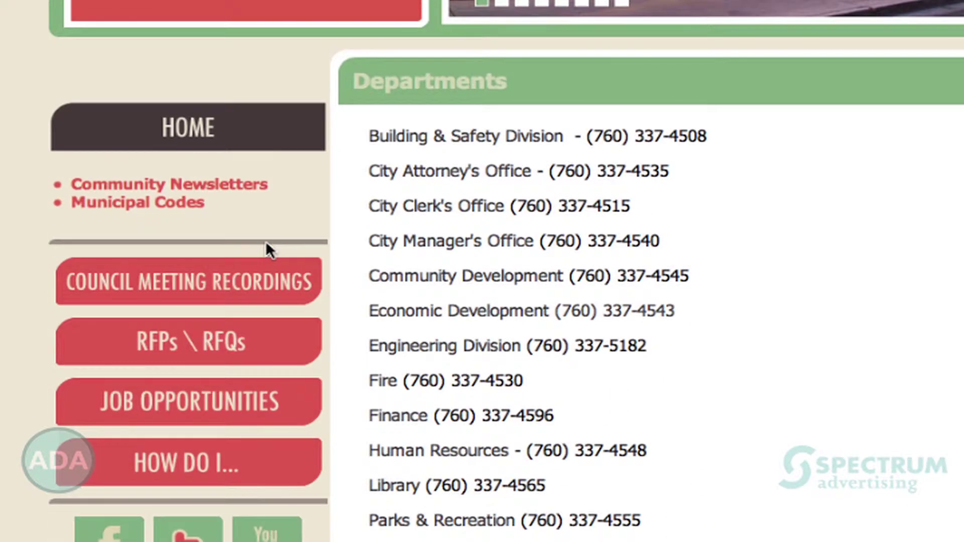
left_click(498, 138)
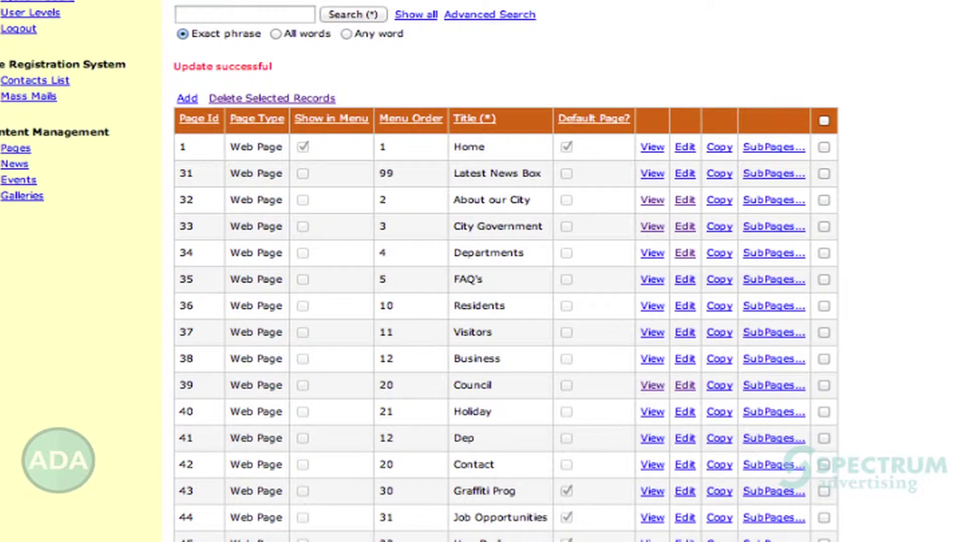
- Open the Departments page record for editing in the CMS and show its list of department links
scroll(693, 65, "down", 5)
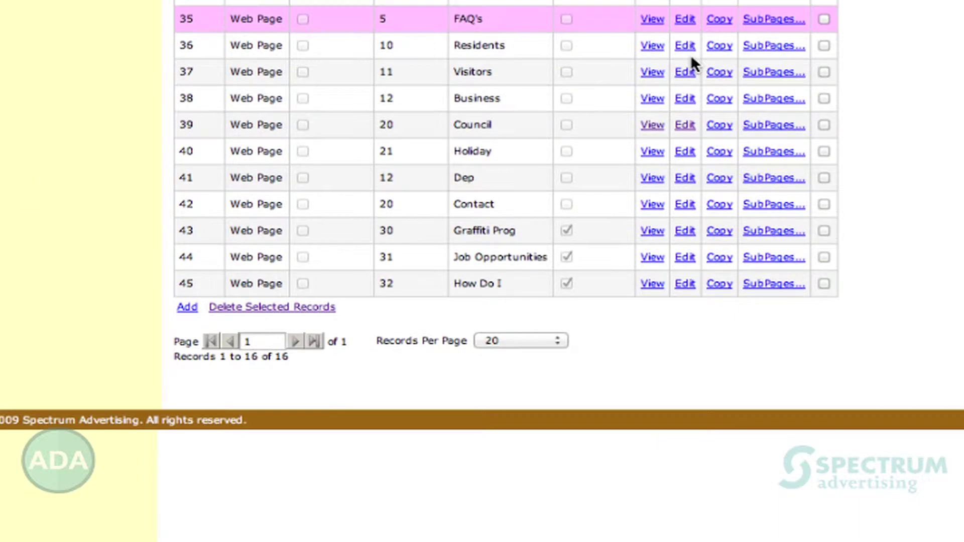
scroll(547, 61, "up", 2)
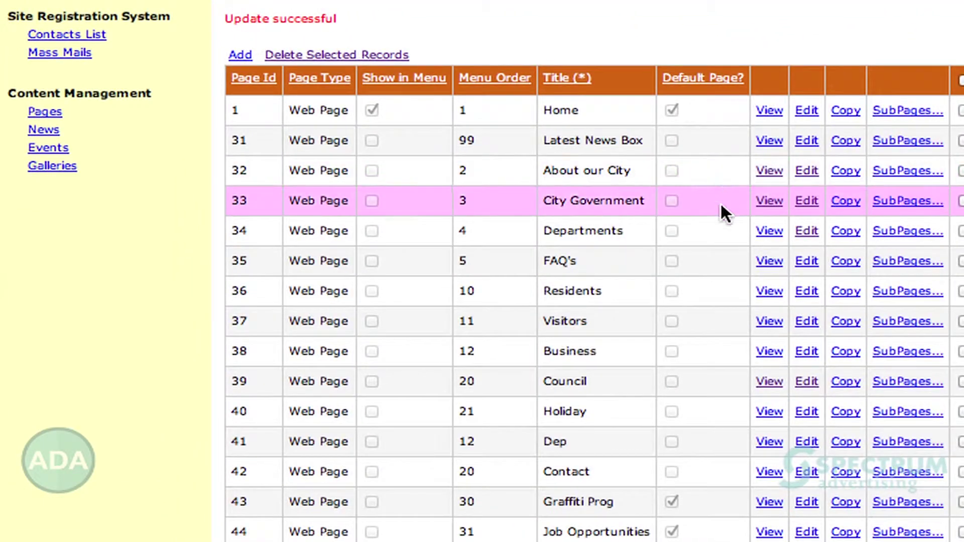
left_click(806, 232)
scroll(807, 236, "down", 2)
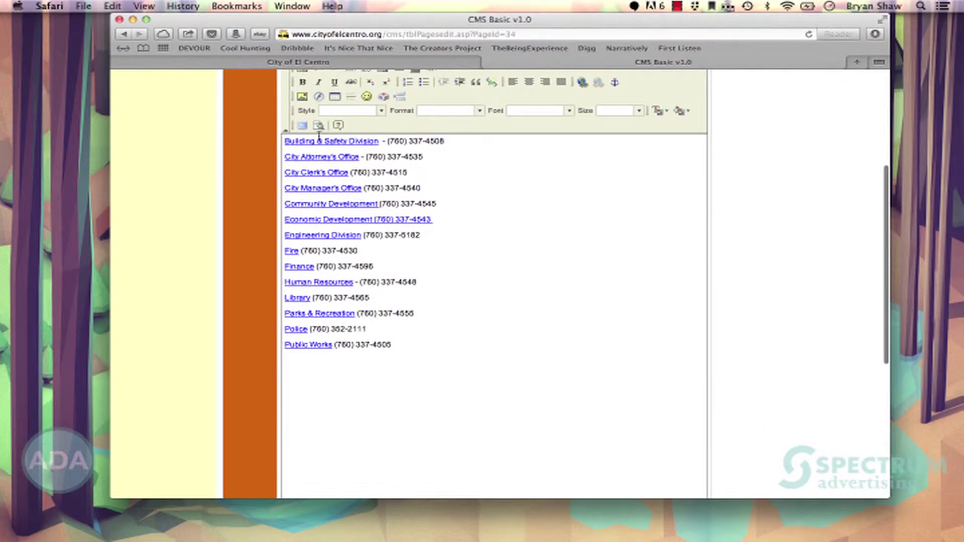
- Give the Building & Safety Division link the advisory title "Building & Safety Division" and apply it
left_click(312, 141)
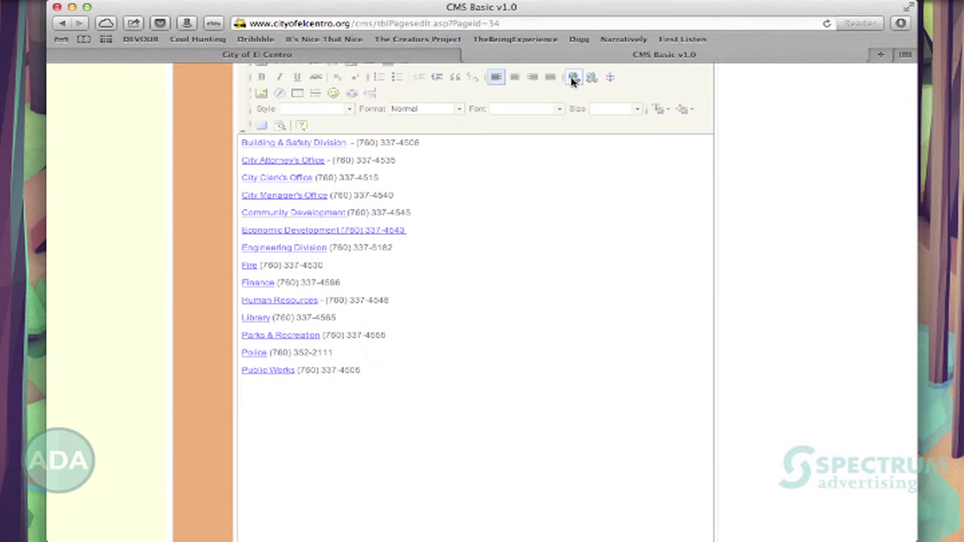
left_click(573, 78)
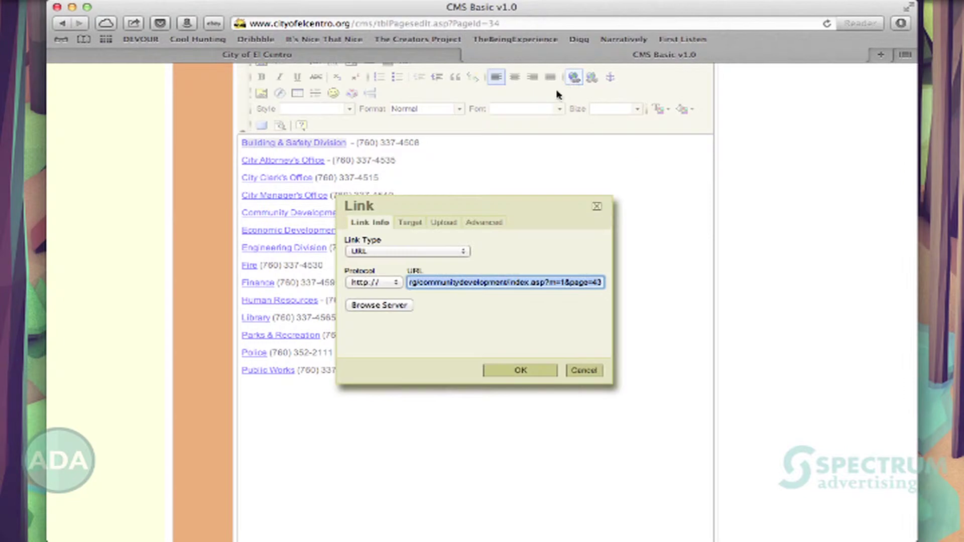
left_click(482, 224)
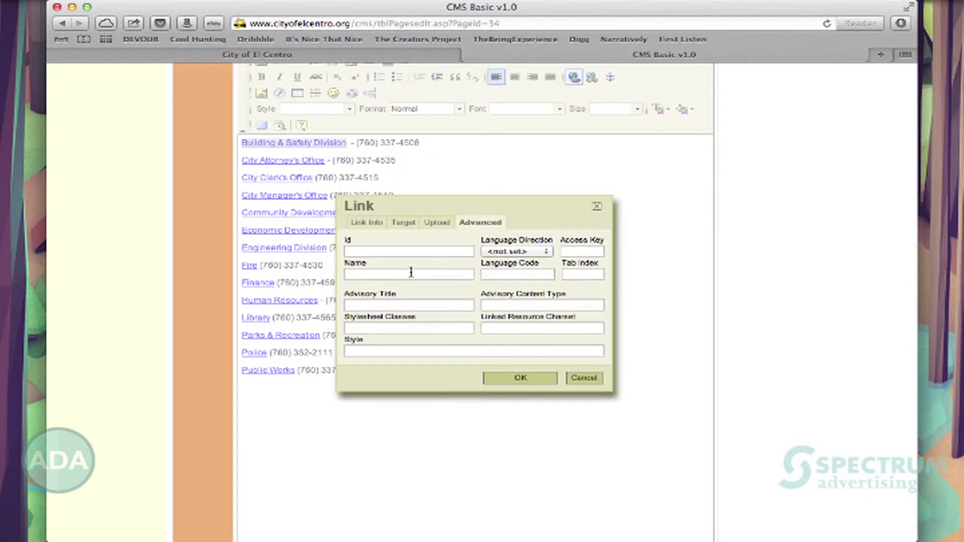
left_click(376, 304)
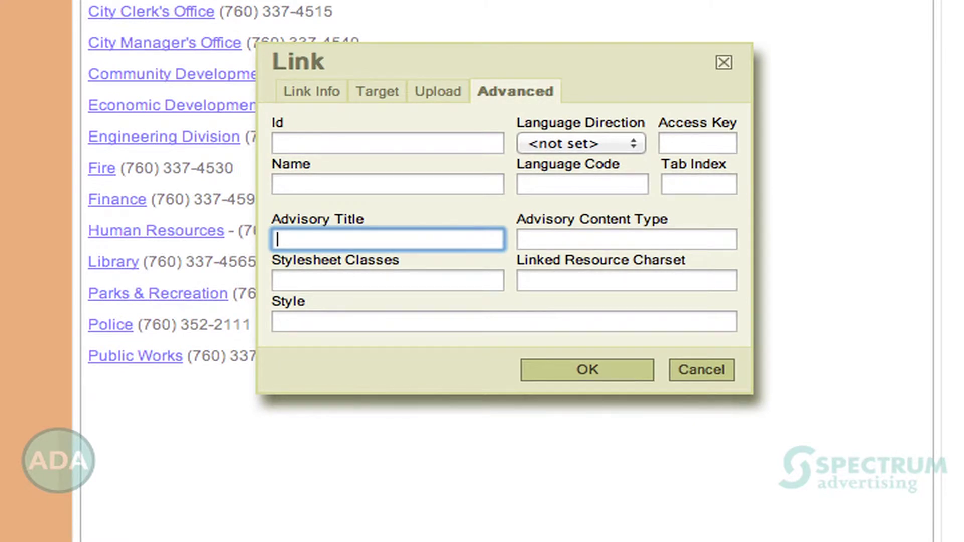
type("Buik")
key("BackSpace")
type("lding ")
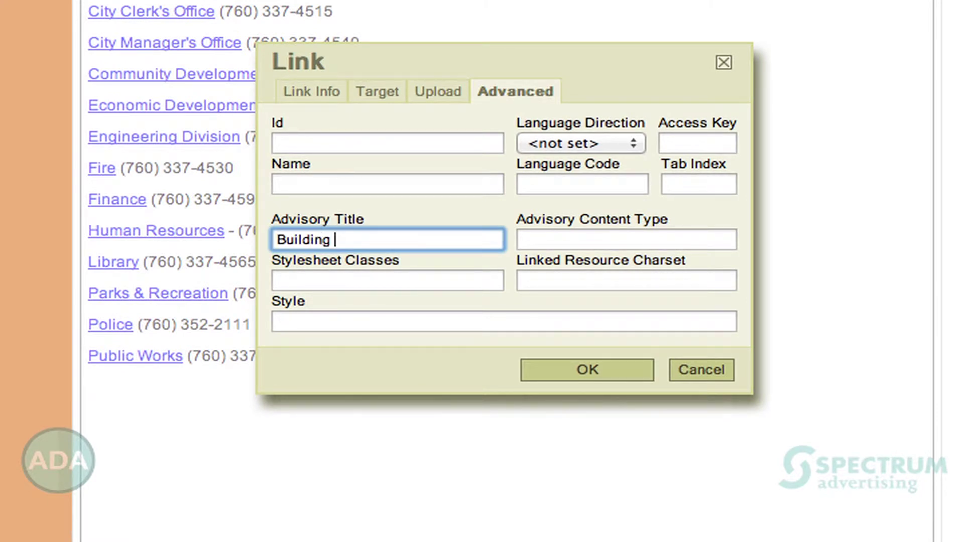
type("& Safety Duv")
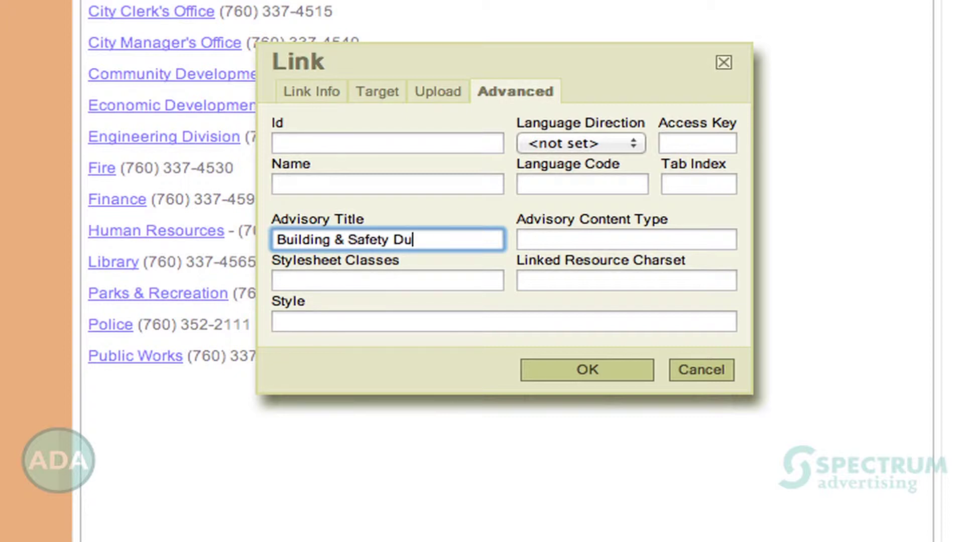
key("BackSpace")
key("BackSpace")
type("ivision")
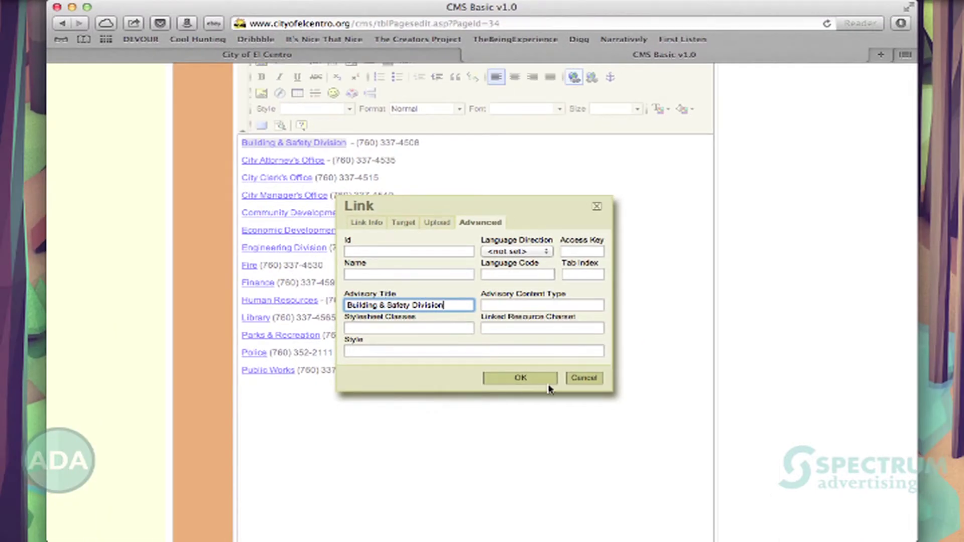
left_click(521, 378)
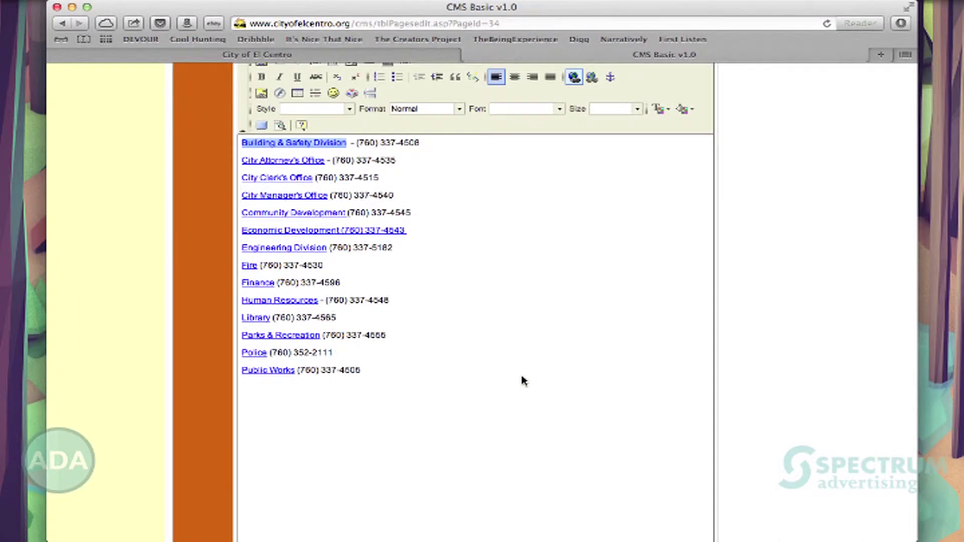
- Save the edited Departments page and reload the public Departments page
scroll(522, 378, "down", 4)
left_click(190, 454)
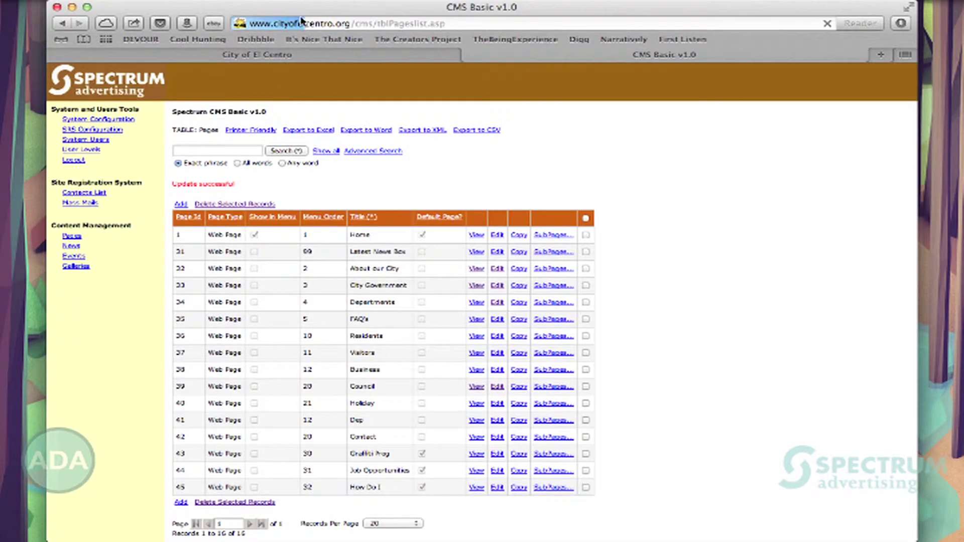
left_click(276, 54)
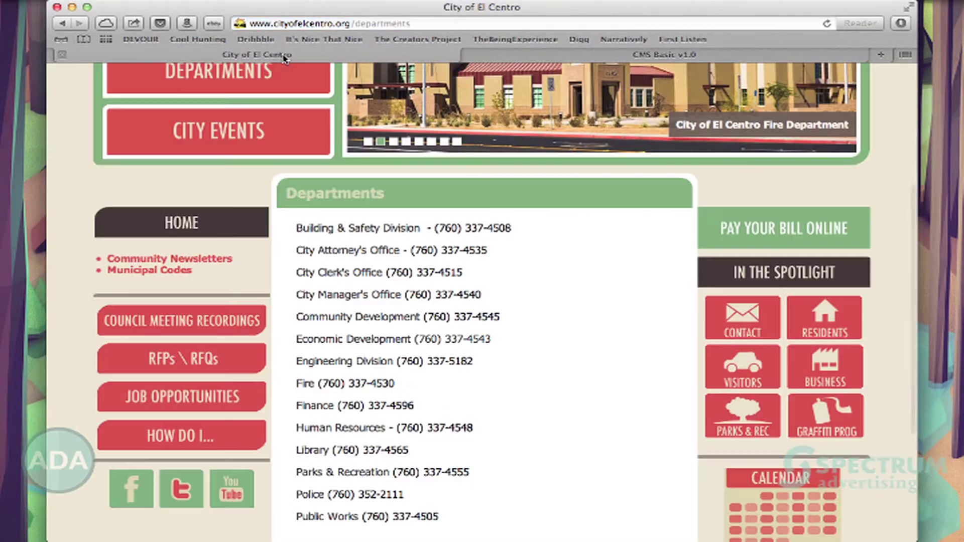
left_click(827, 23)
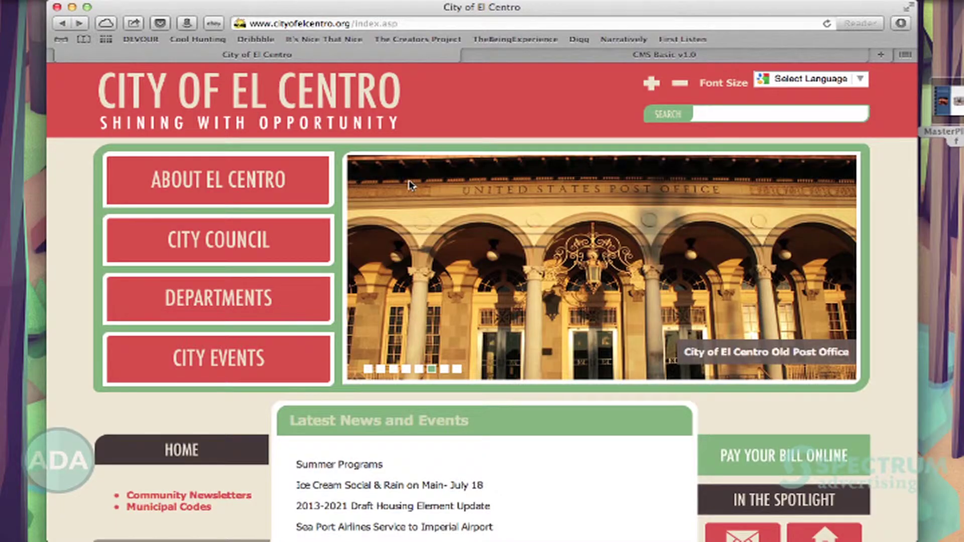
- Check the Latest News and Events list on the public home page and open the Latest News Box record for editing in the CMS
scroll(334, 289, "down", 5)
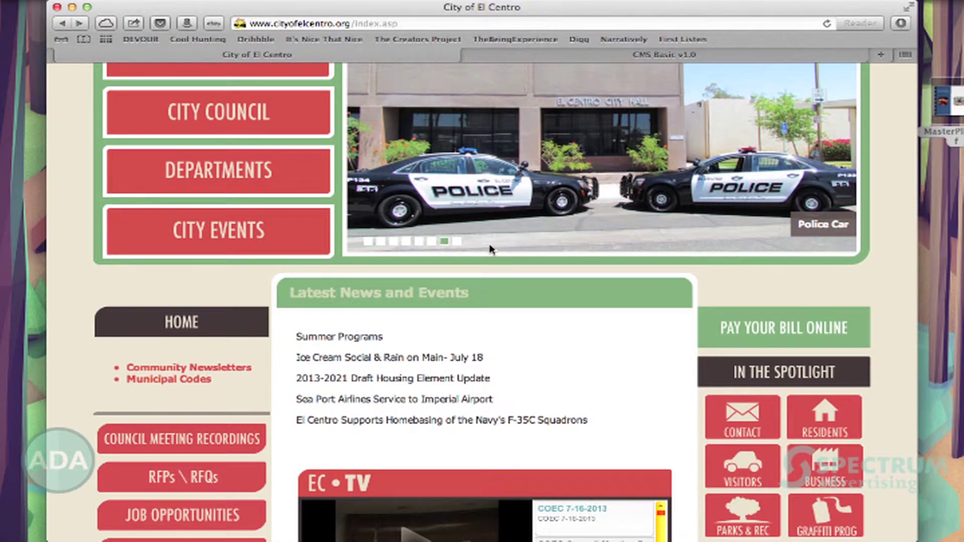
left_click(624, 55)
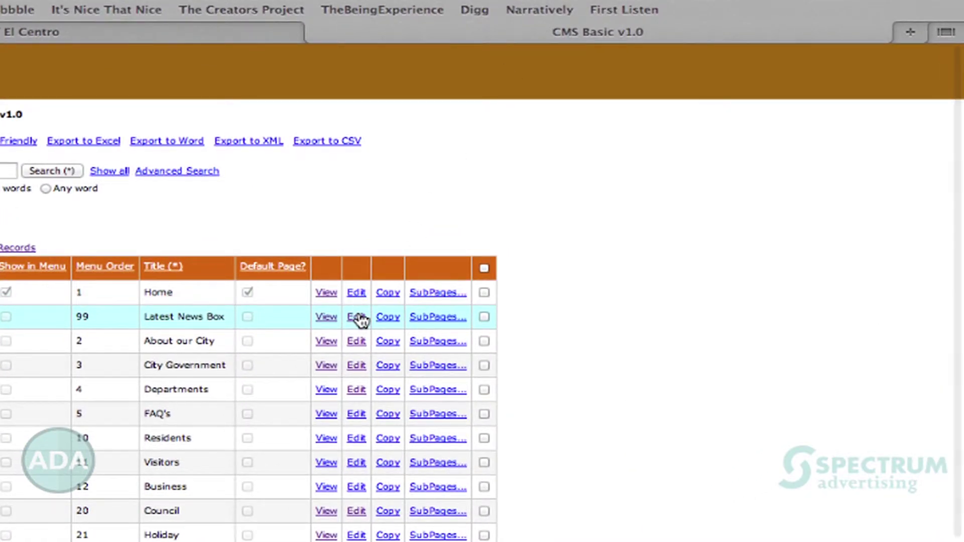
left_click(357, 318)
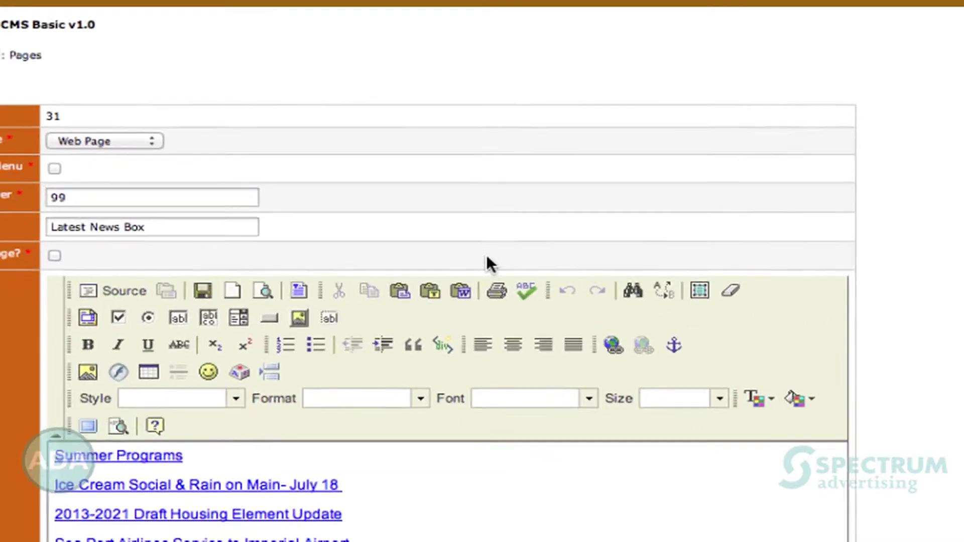
- Add the line "Parks & Recreation Master Plan" below the existing news links in the page content
left_click(609, 280)
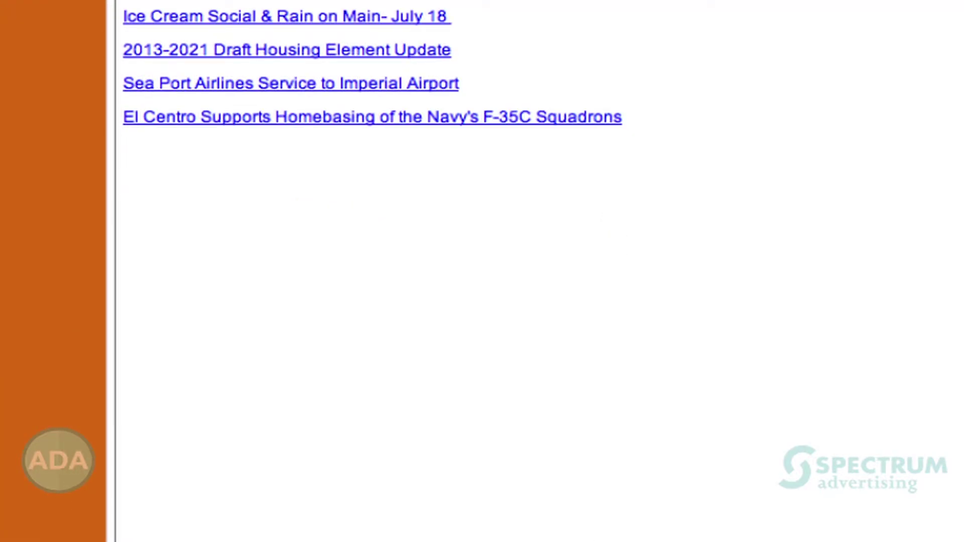
type("Parks i")
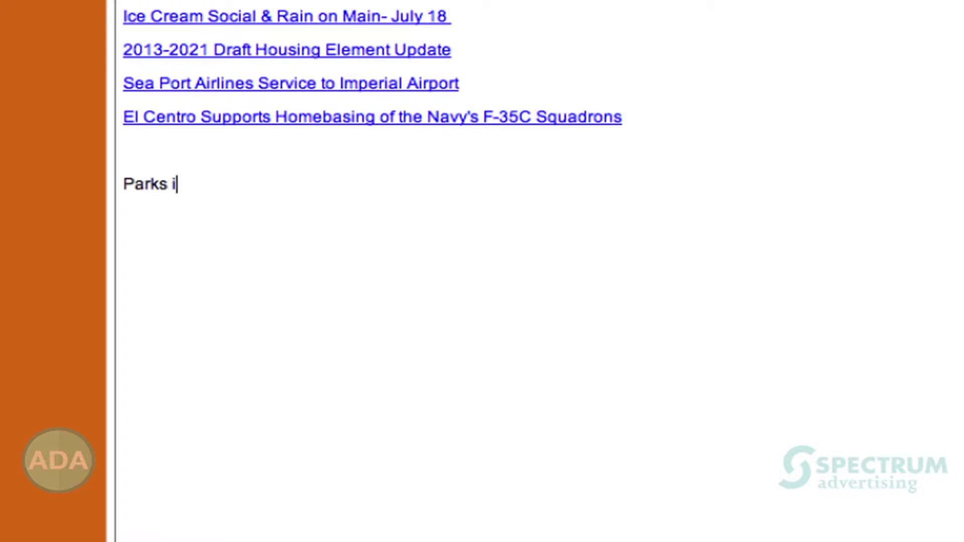
type("Recreation ")
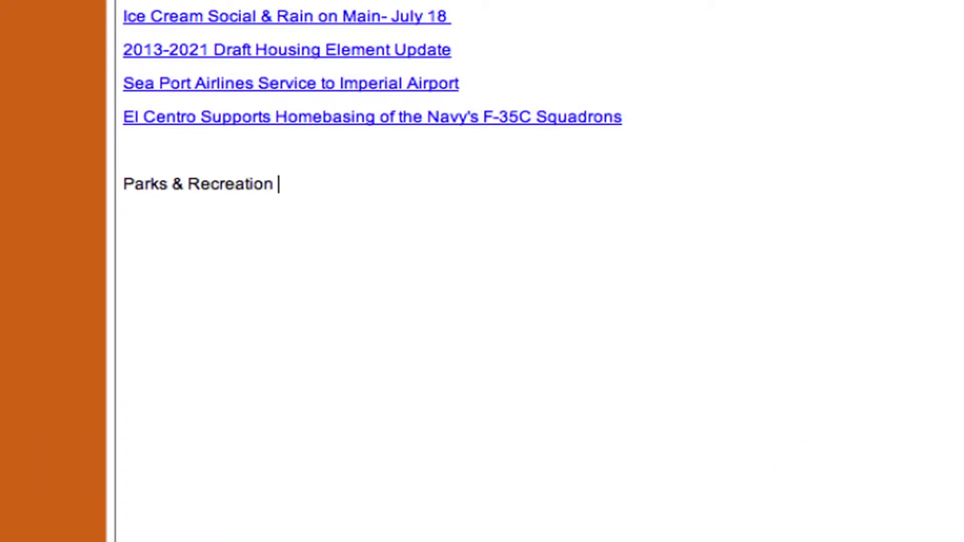
type("Master Plan")
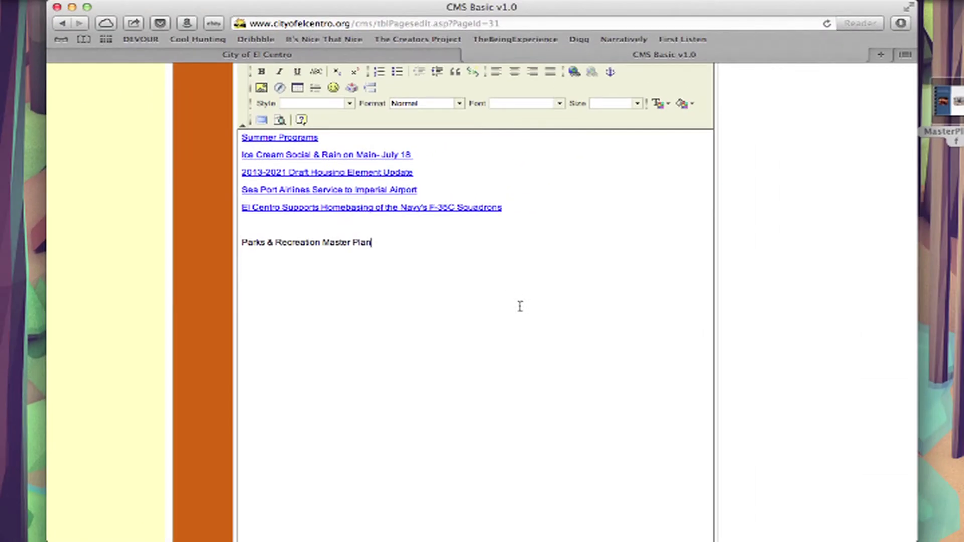
- Start a link on the "Parks & Recreation Master Plan" text and upload ParksandRecMasterPlan.pdf from Downloads to the server as its target
left_click(242, 241, "shift")
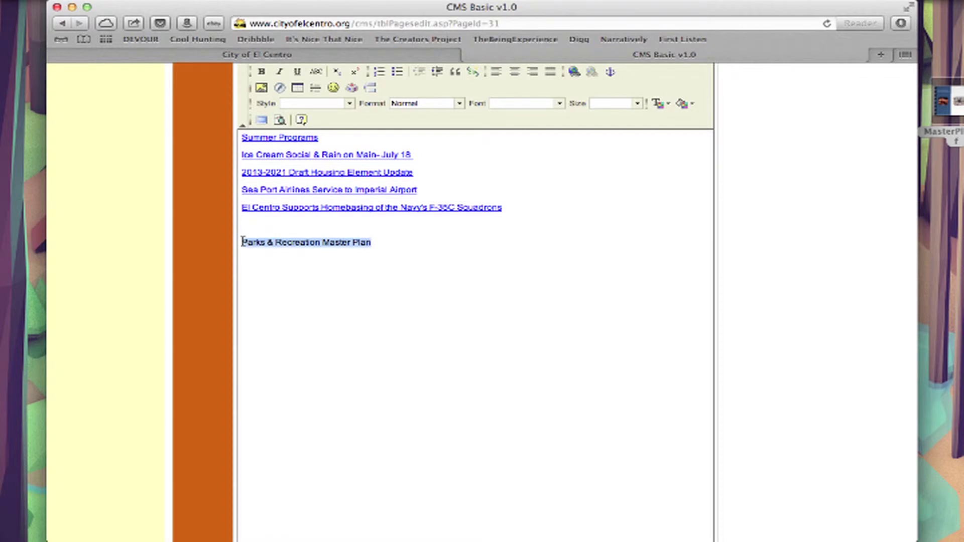
scroll(454, 254, "up", 3)
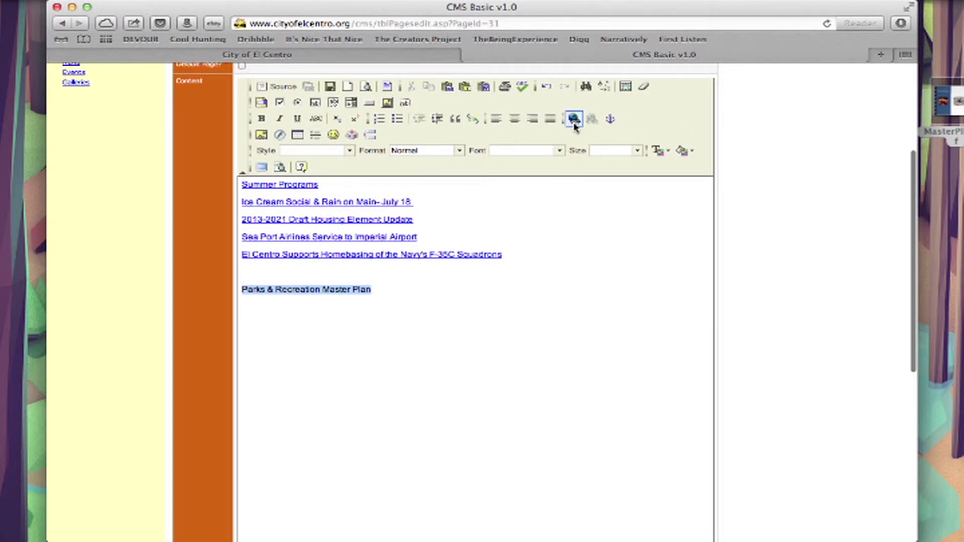
left_click(574, 123)
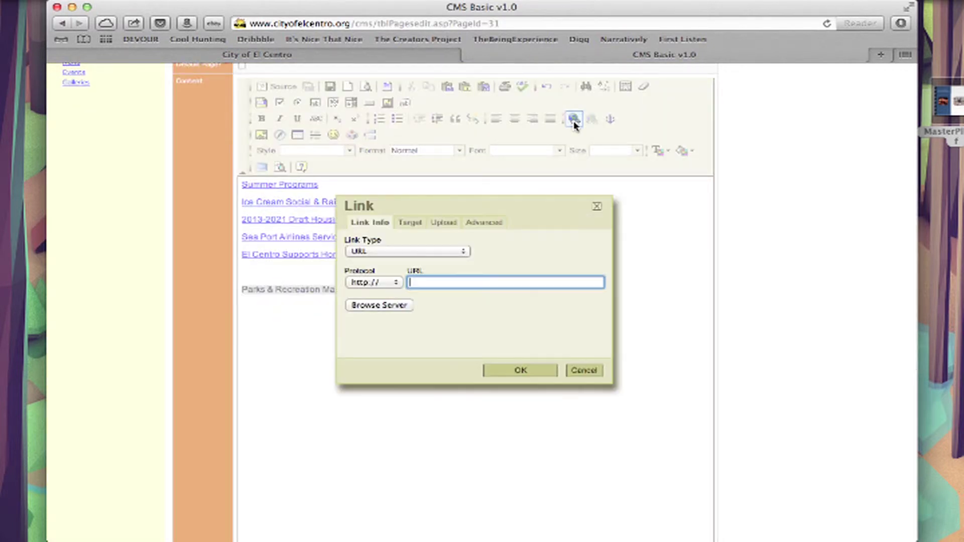
left_click(443, 225)
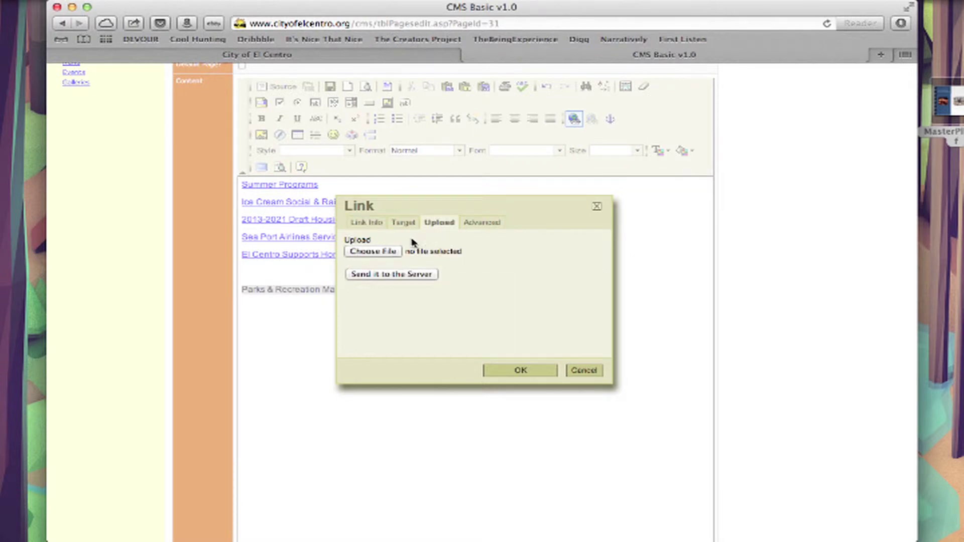
left_click(380, 252)
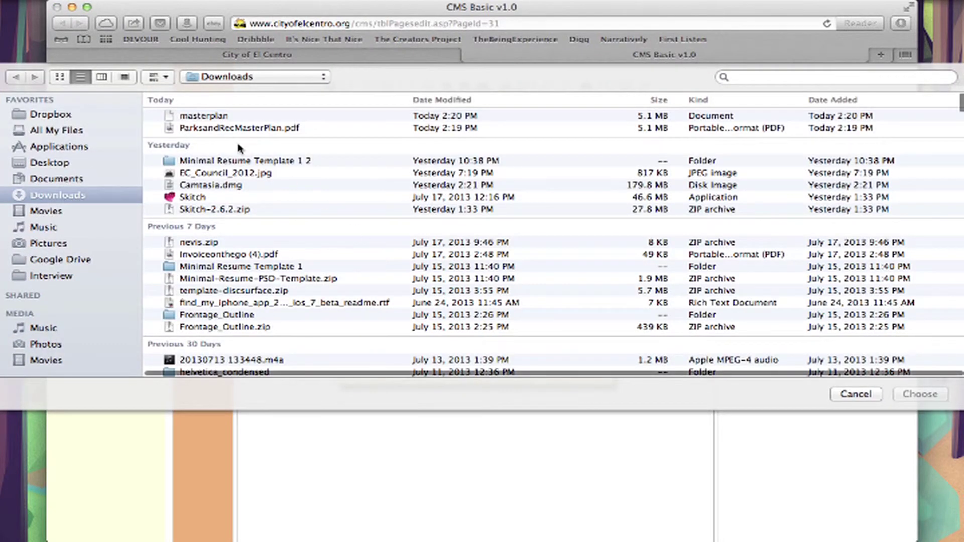
left_click(213, 128)
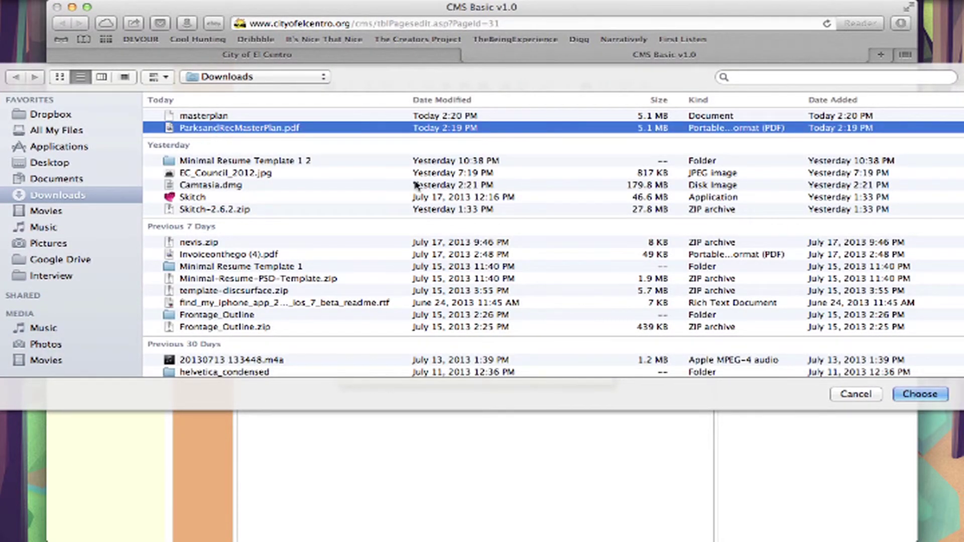
left_click(918, 394)
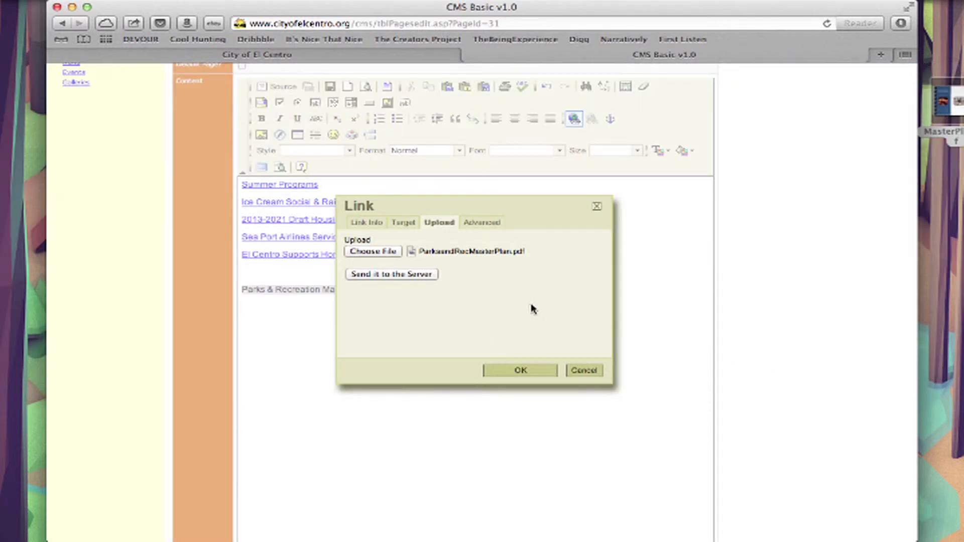
left_click(423, 275)
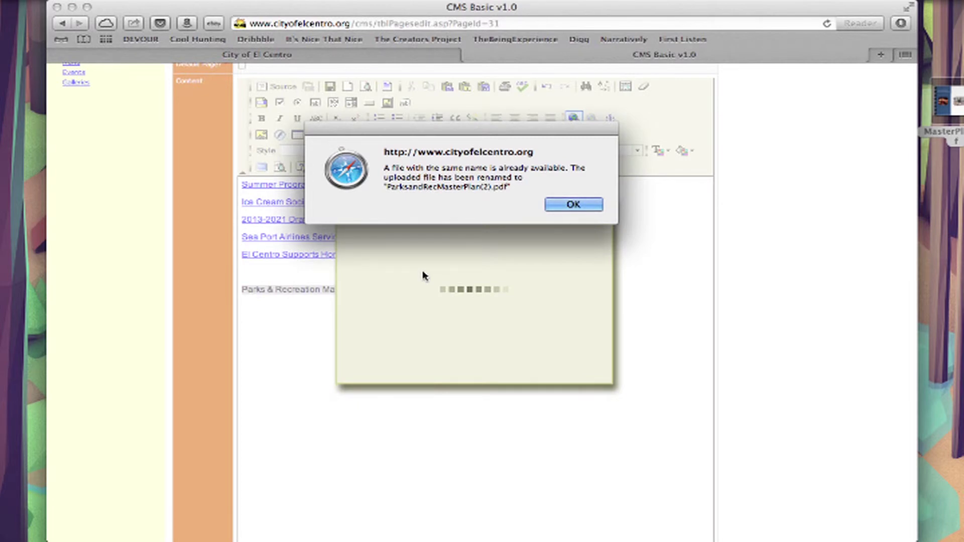
left_click(573, 204)
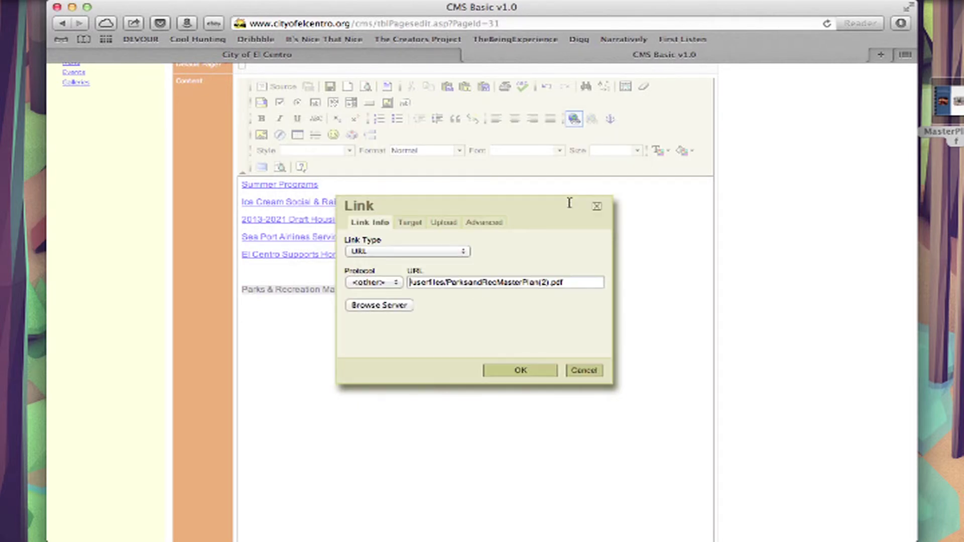
- Give the new link the advisory title "Parks & Recreation Master Plan" and apply the link
left_click(485, 225)
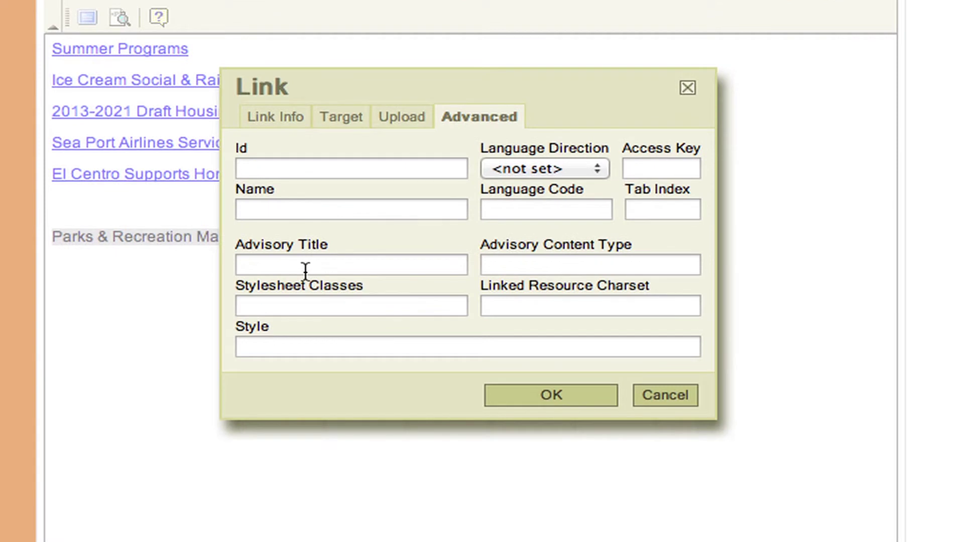
left_click(299, 265)
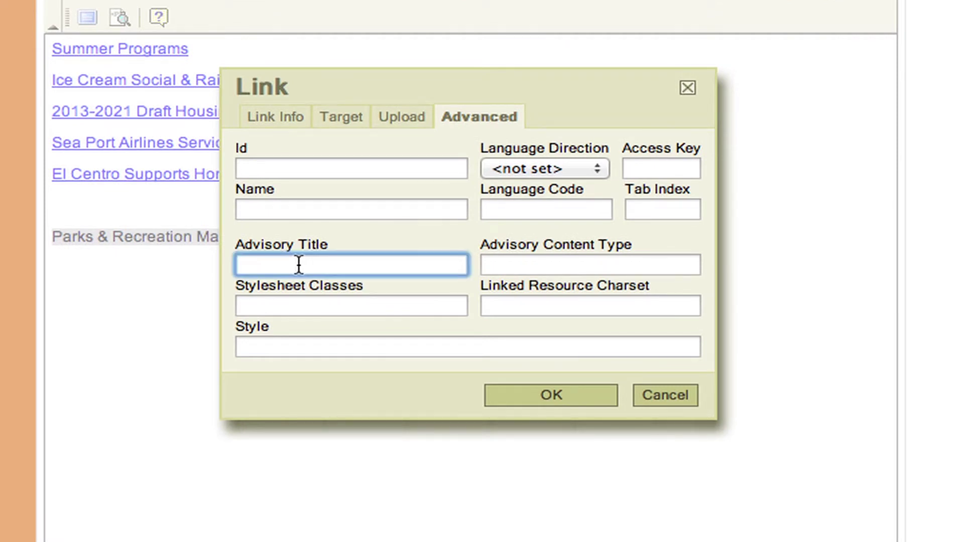
type("Parks & Recre")
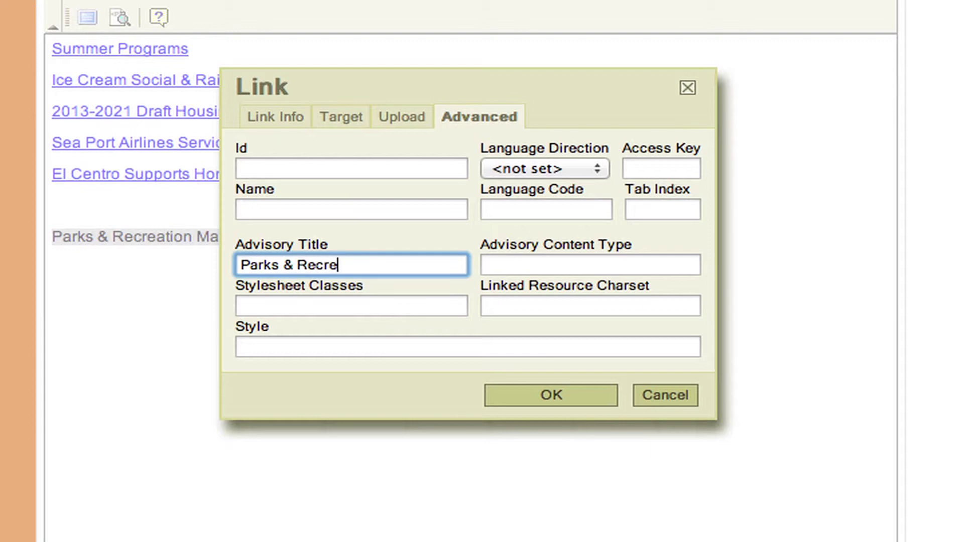
type("ation MM")
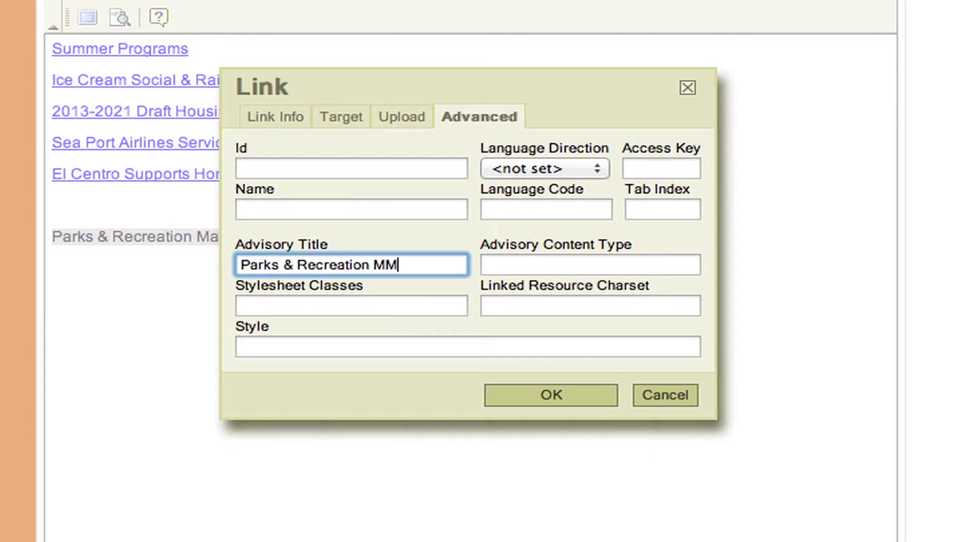
key("BackSpace")
type("aster P;")
key("BackSpace")
type("lan")
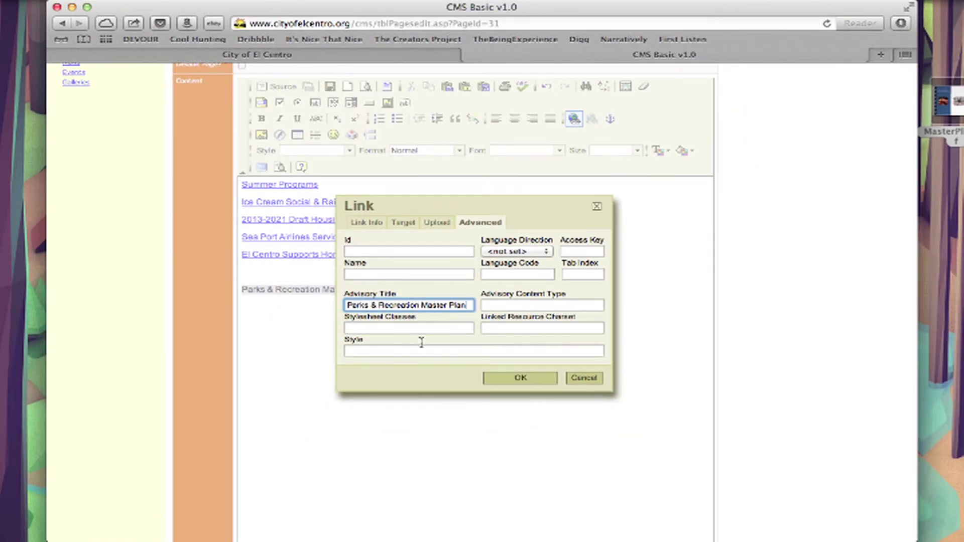
left_click(507, 374)
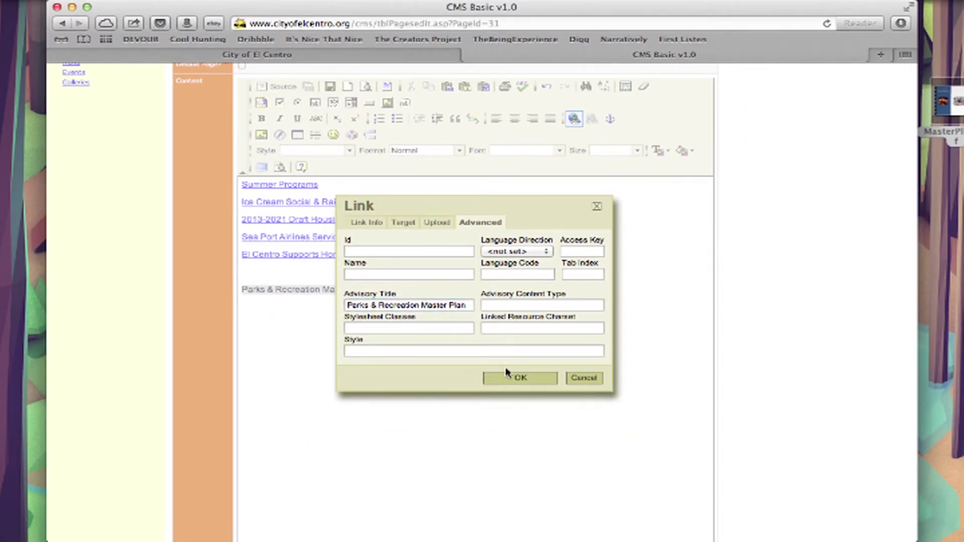
left_click(514, 375)
- Save the edited Latest News Box page and reload the public home page to check its news list
scroll(514, 376, "down", 10)
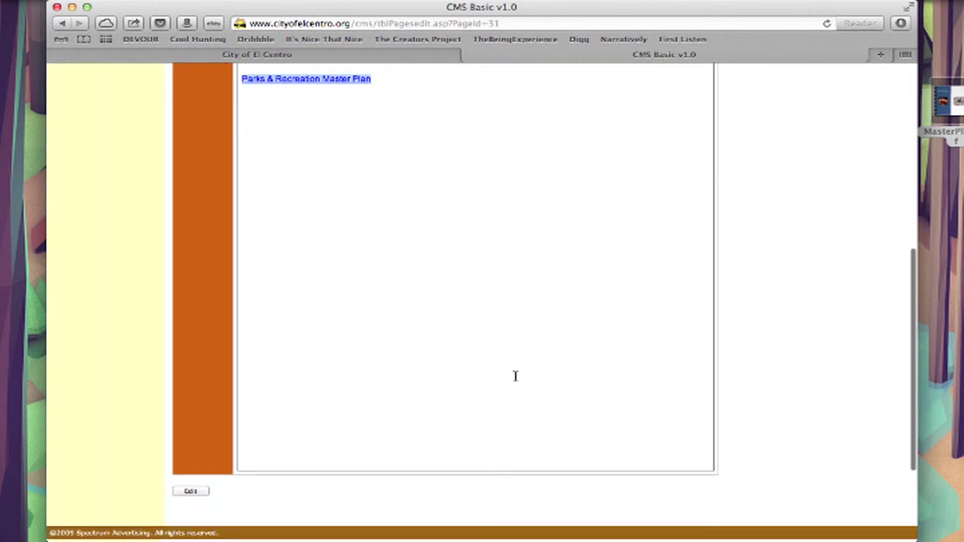
left_click(191, 436)
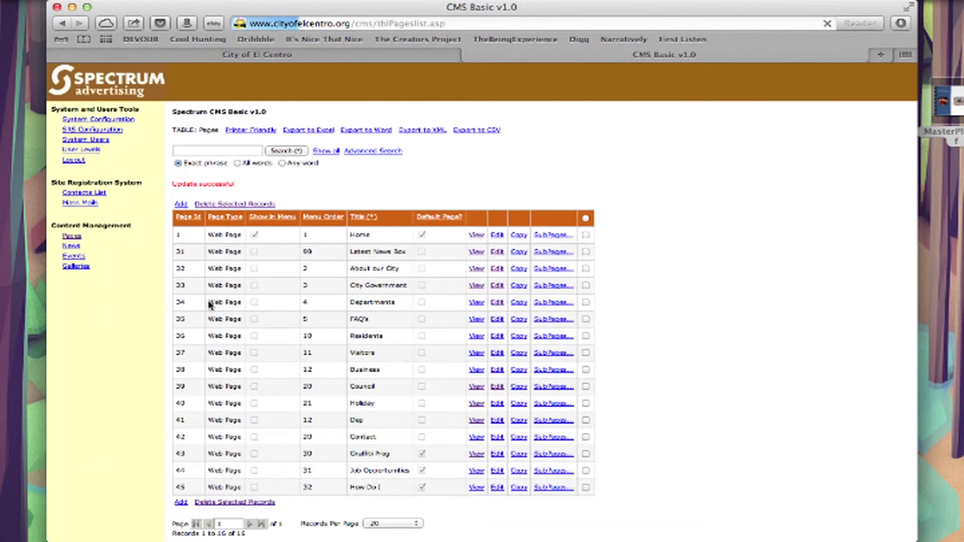
left_click(257, 55)
key("super+r")
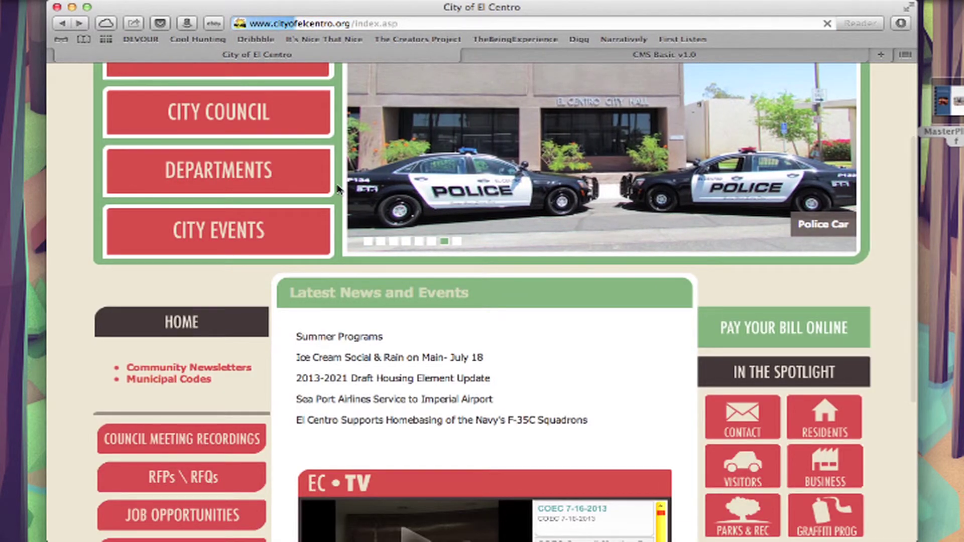
scroll(483, 342, "down", 5)
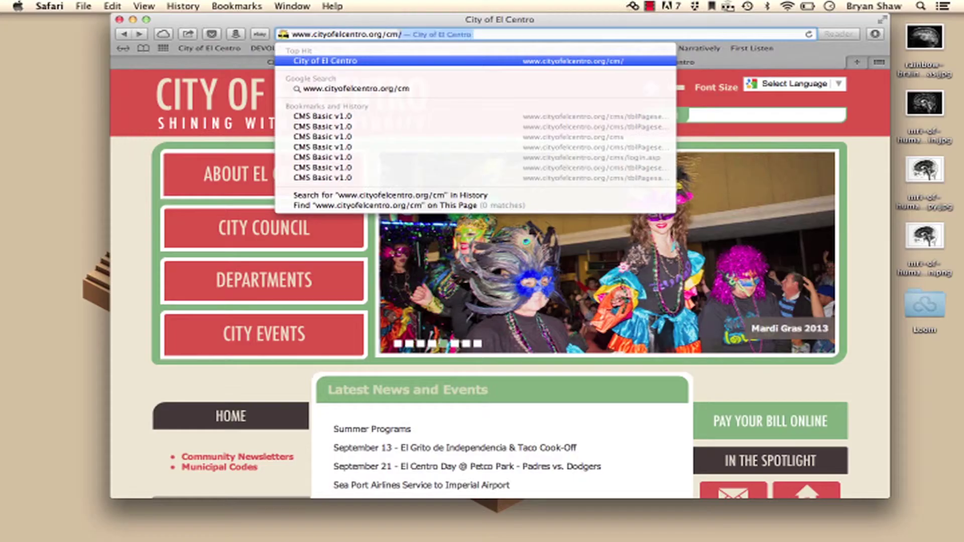
key("Down")
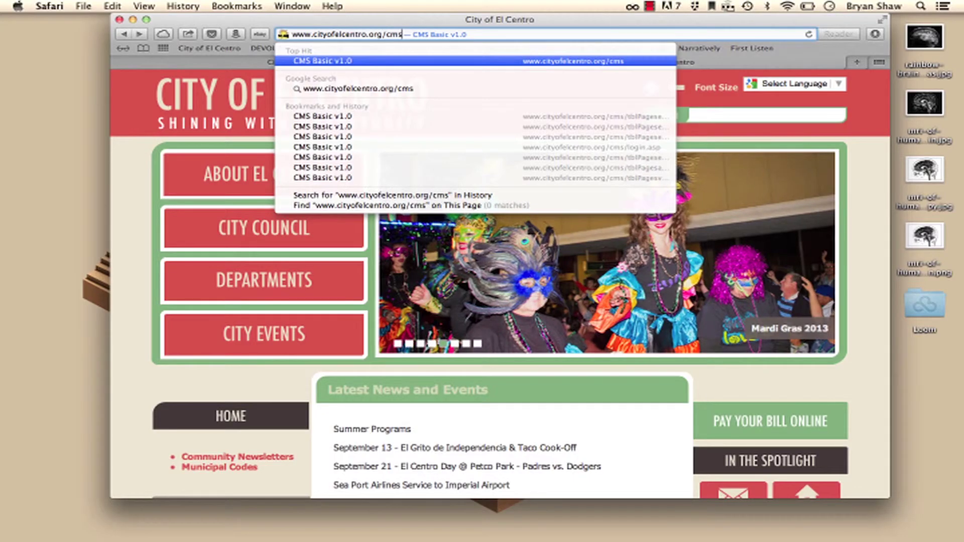
key("Return")
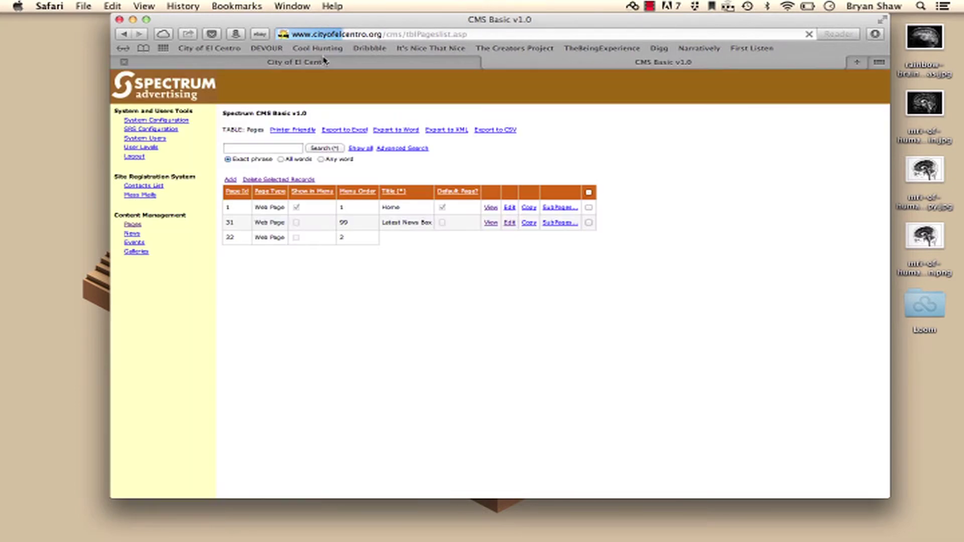
left_click(299, 62)
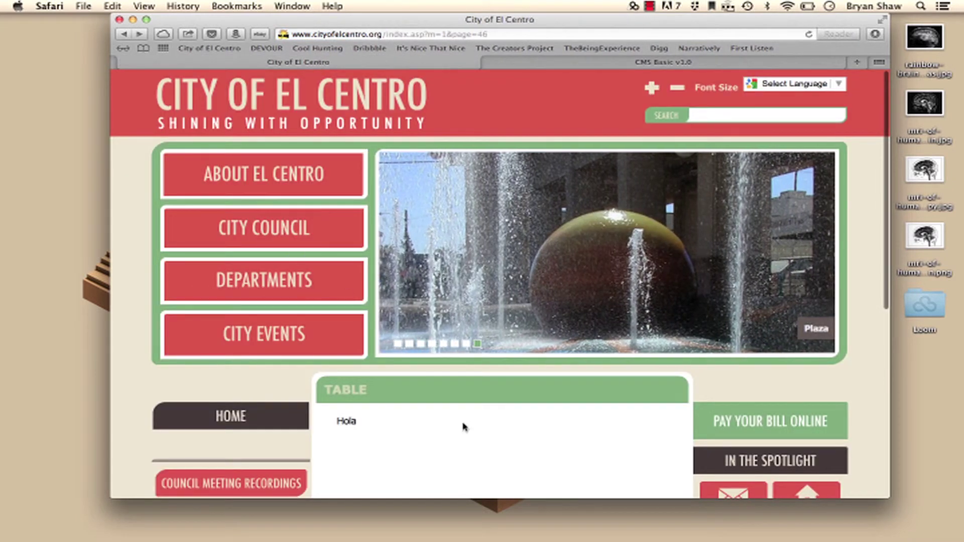
scroll(472, 437, "down", 5)
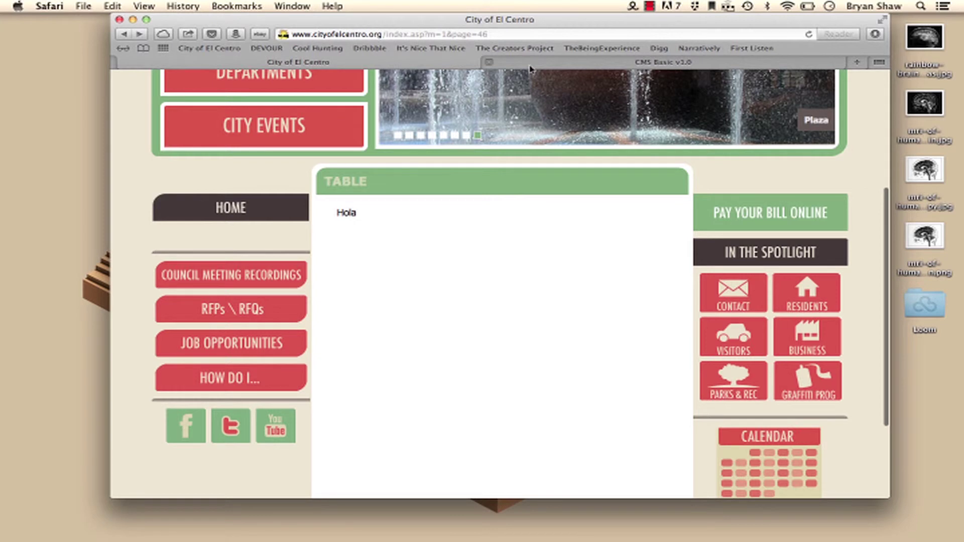
- Return to the CMS page list and open the TABLE page record for editing
left_click(486, 62)
scroll(456, 300, "down", 5)
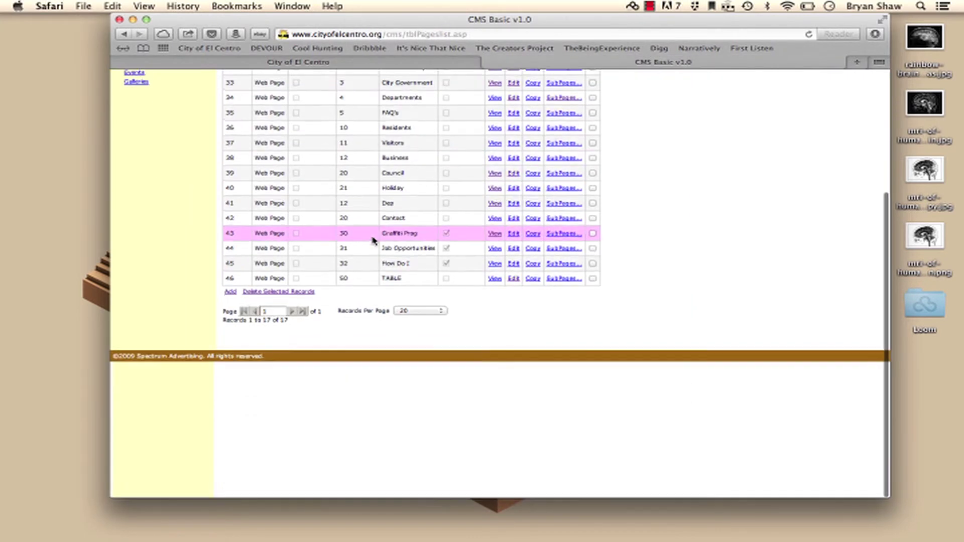
left_click(514, 281)
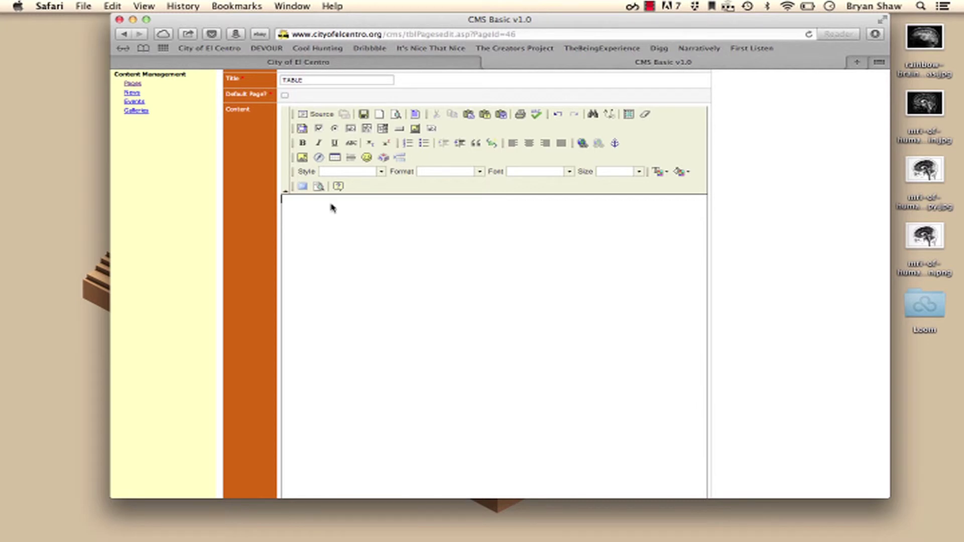
- Insert a table with 3 rows and 2 columns, captioned "Department Table of Names" and with the summary "List of Names"
left_click(333, 158)
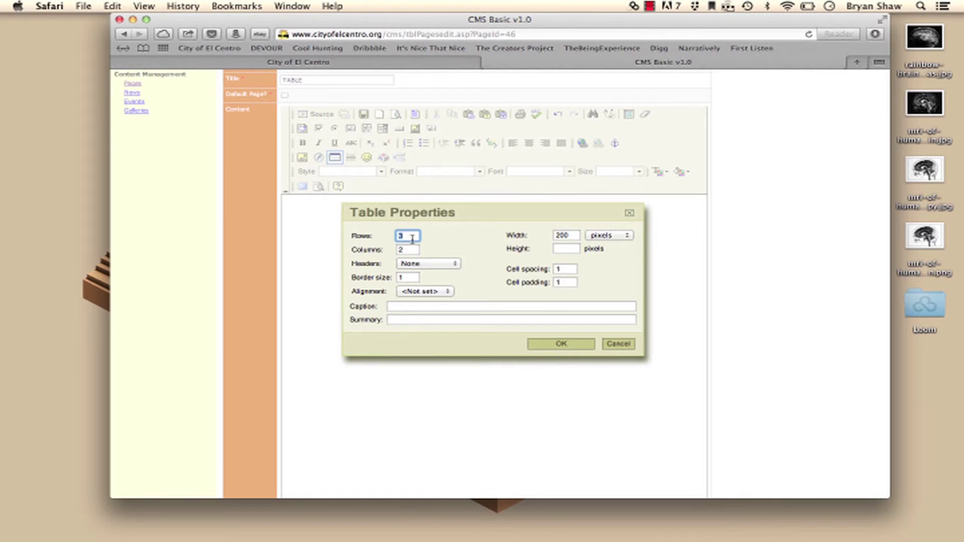
left_click(459, 253)
left_click(482, 307)
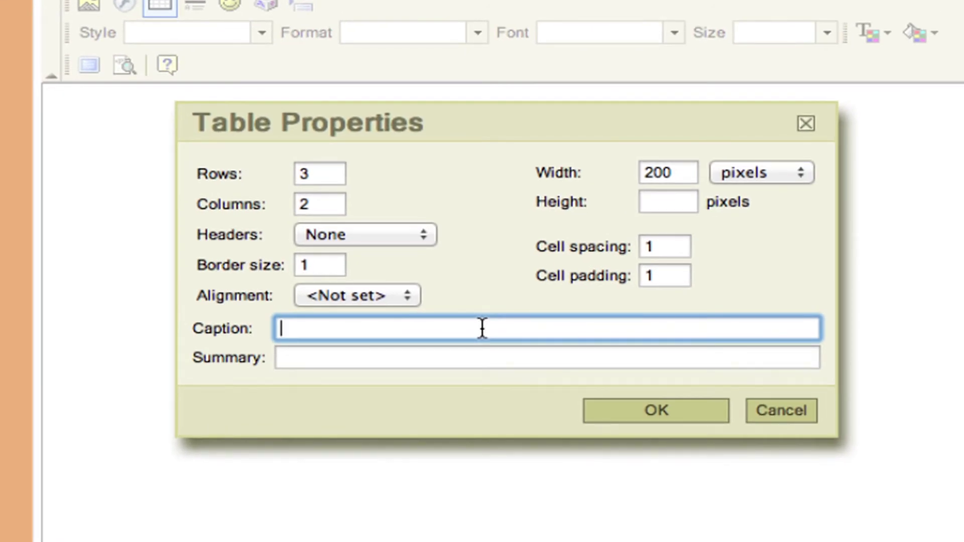
type("Department ")
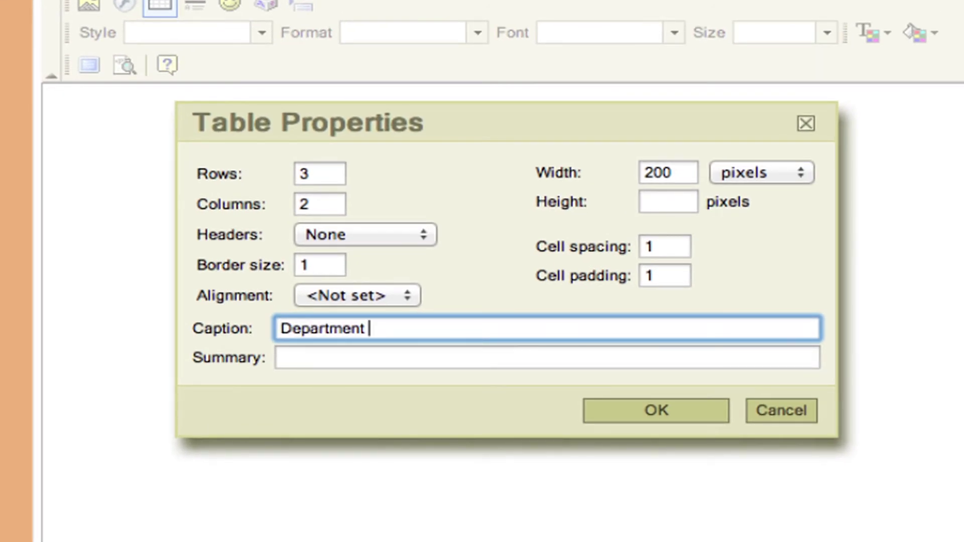
type("Table of Nam")
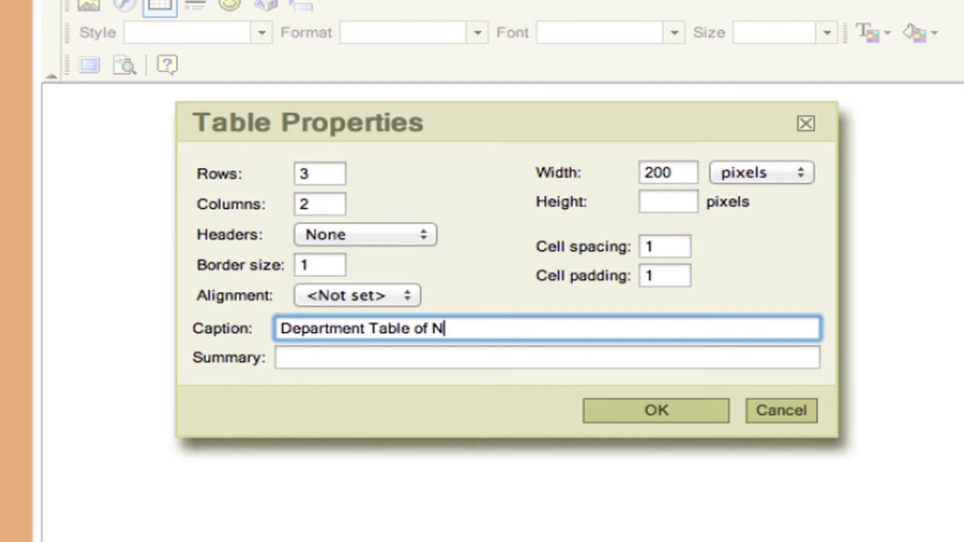
type("es")
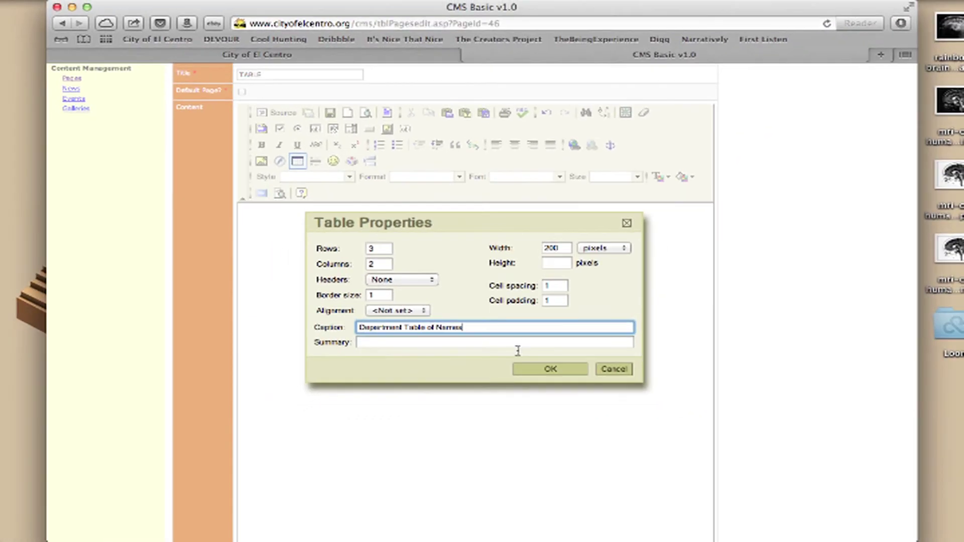
left_click(577, 358)
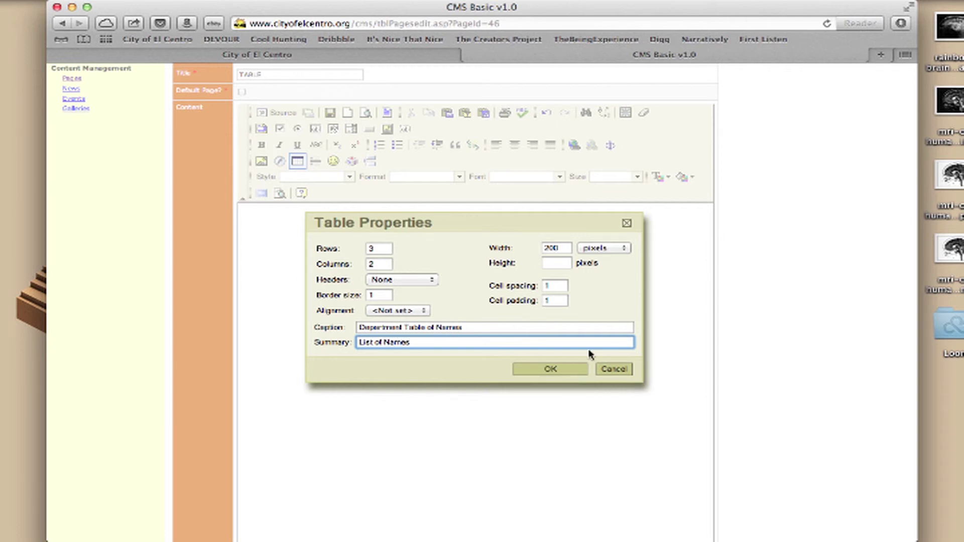
left_click(537, 372)
- Fill the first column of the new table with three people's first names, one per row
type("Bry")
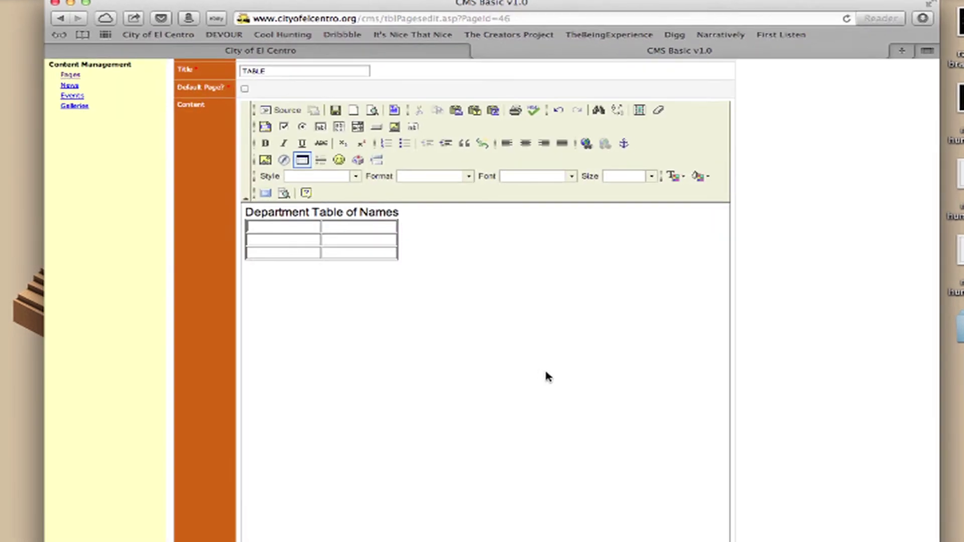
type("an")
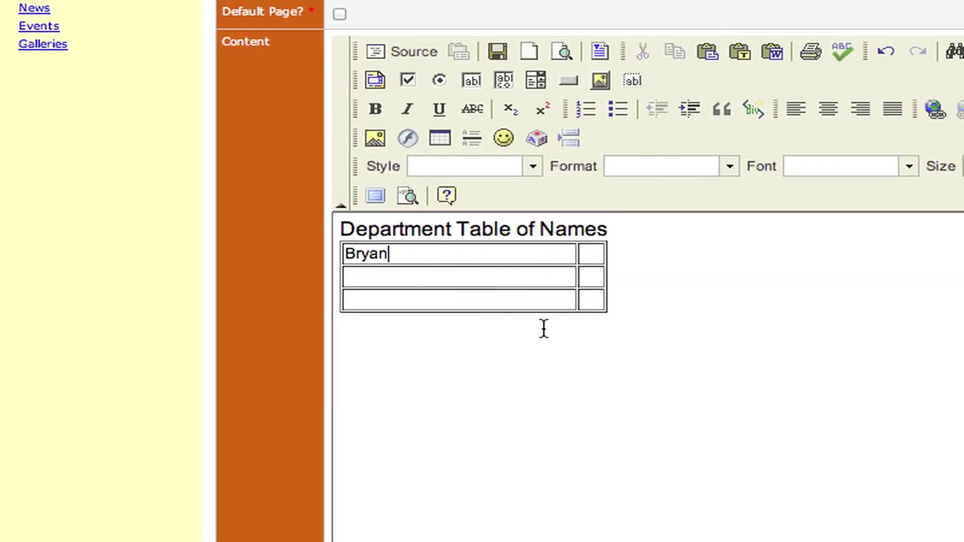
left_click(422, 280)
type("Michelle")
left_click(381, 301)
type("Eva")
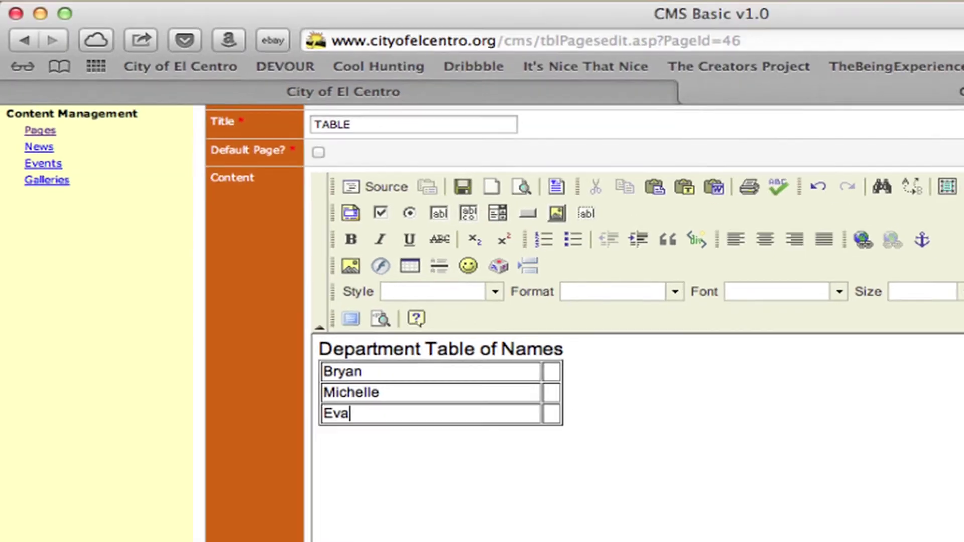
- Fill the second column of the table with the months Jan, Feb and March from the first row down
left_click(594, 254)
type("Jan")
left_click(544, 409)
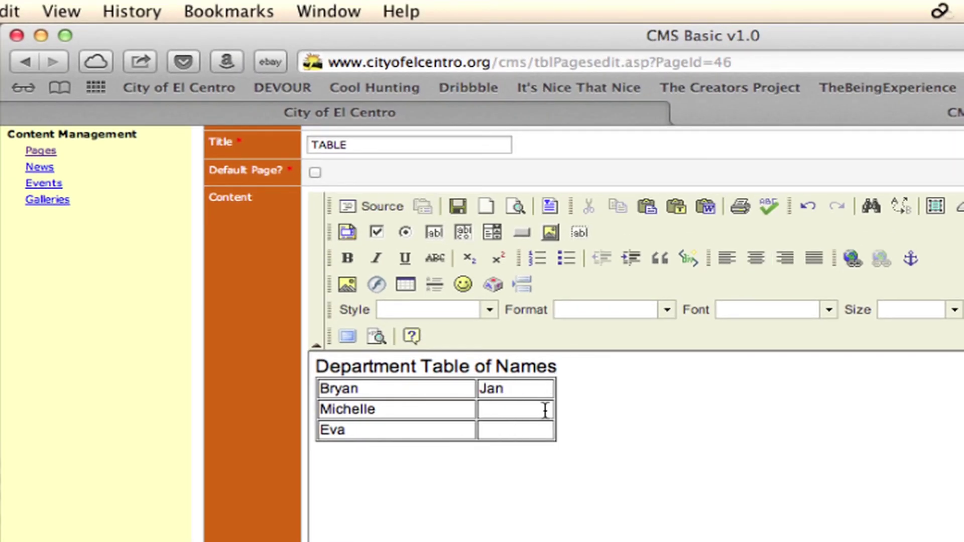
type("Feb")
left_click(538, 431)
type("March")
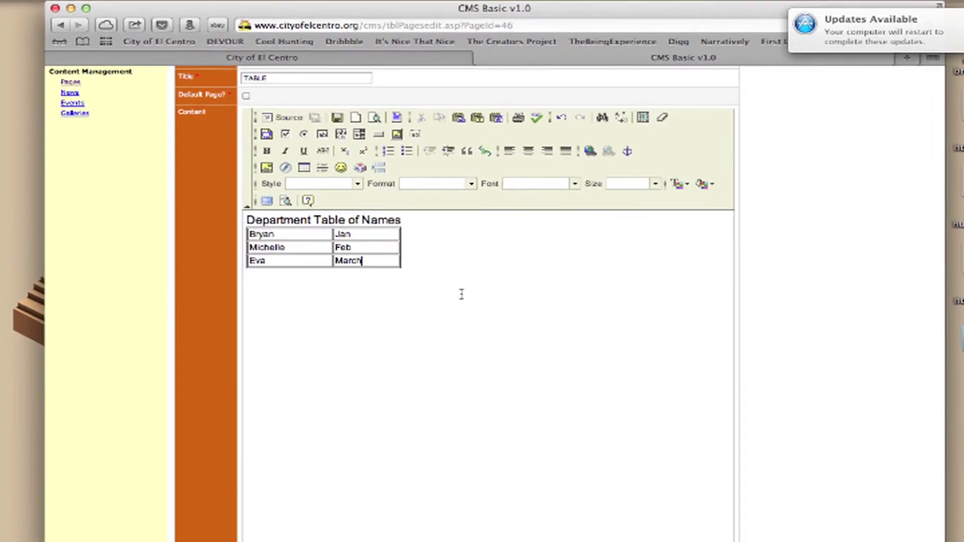
- Save the edited TABLE page and reload its public version in the other browser tab
scroll(450, 283, "down", 5)
left_click(190, 439)
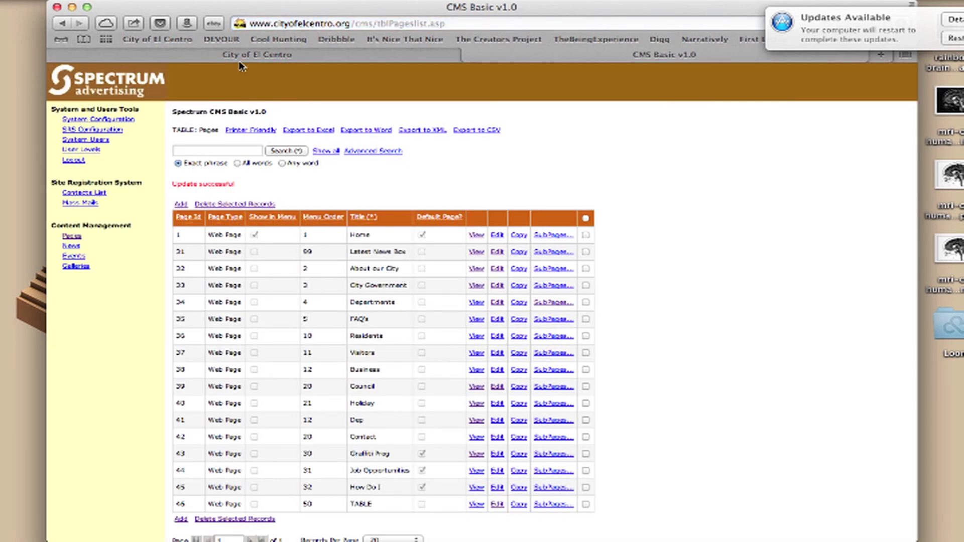
left_click(242, 55)
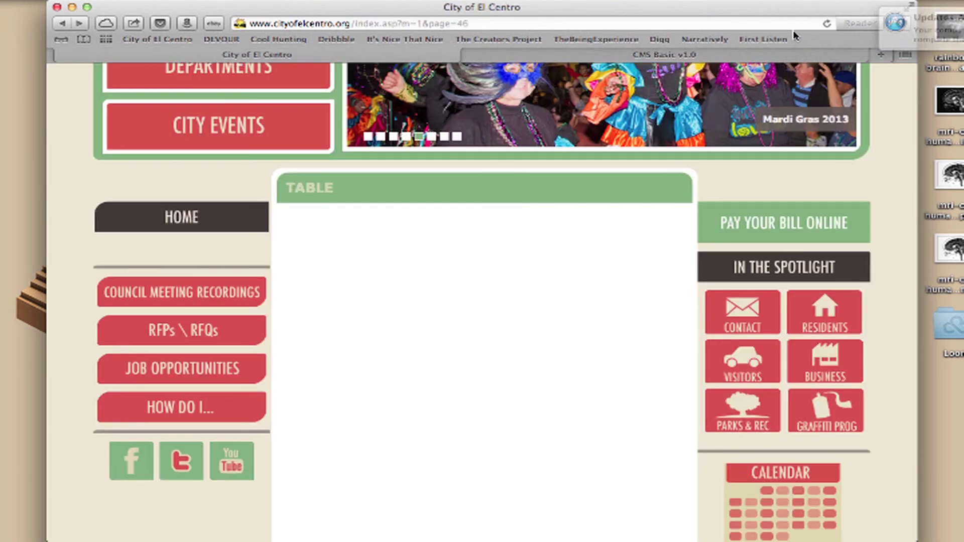
left_click(827, 24)
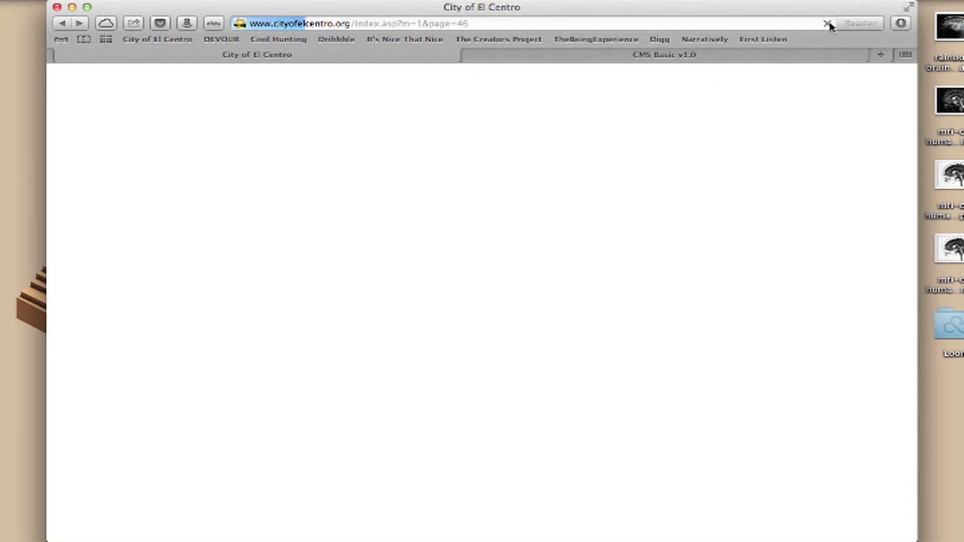